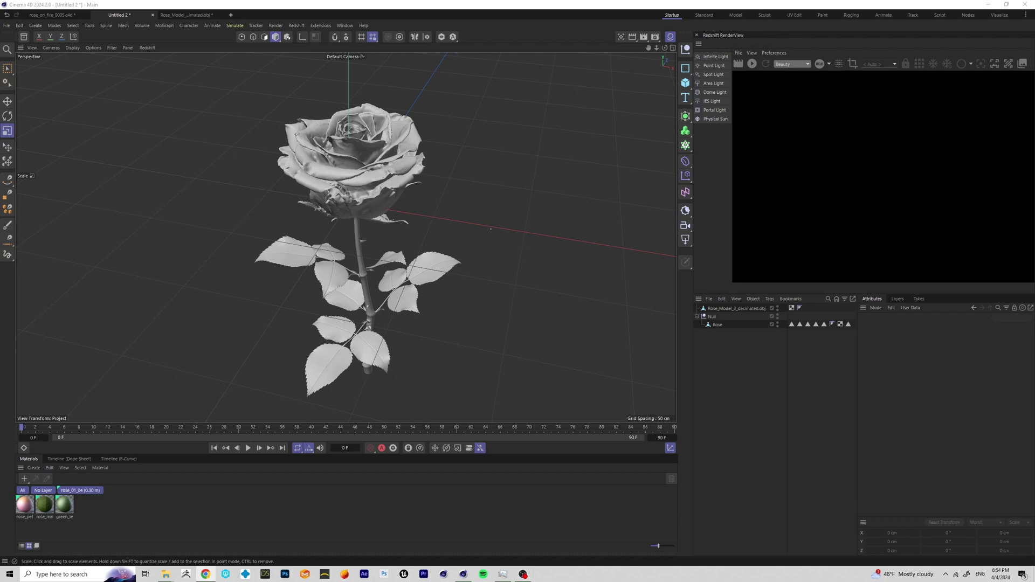
Step: Switch to the Sketchfab page to view the Rose Scan model, and return to Cinema 4D to inspect the stem and leaves
key(alt+Tab)
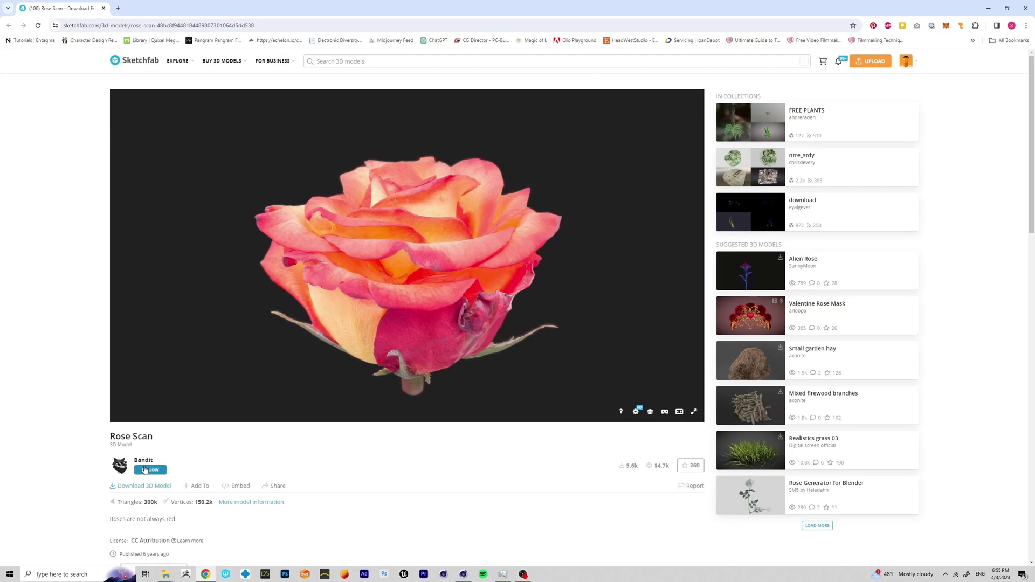
mouse_move(574, 248)
mouse_down()
mouse_move(559, 298)
mouse_move(561, 257)
mouse_up()
key(alt+Tab)
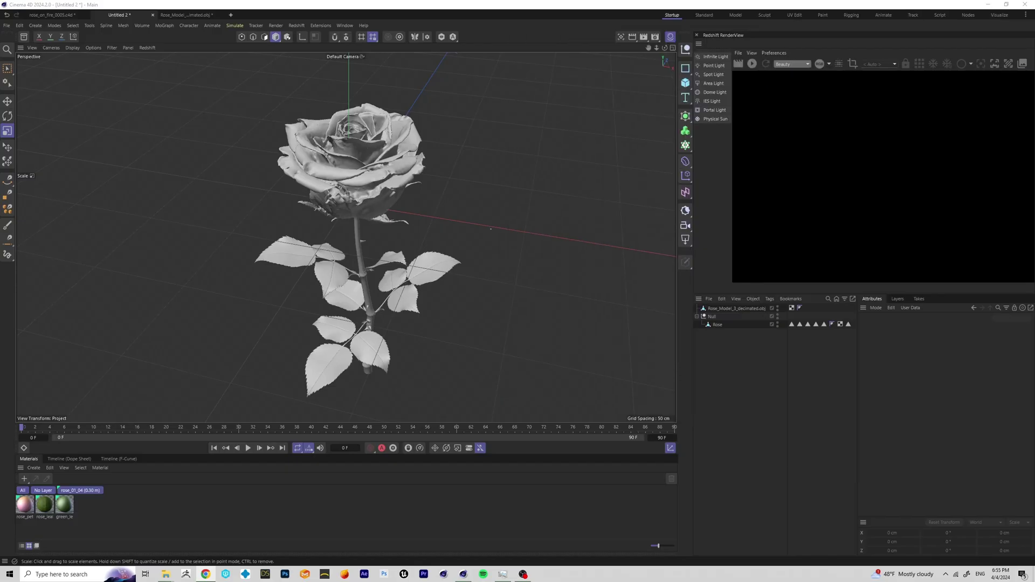
click(355, 274)
alt+drag(355, 274, 402, 344)
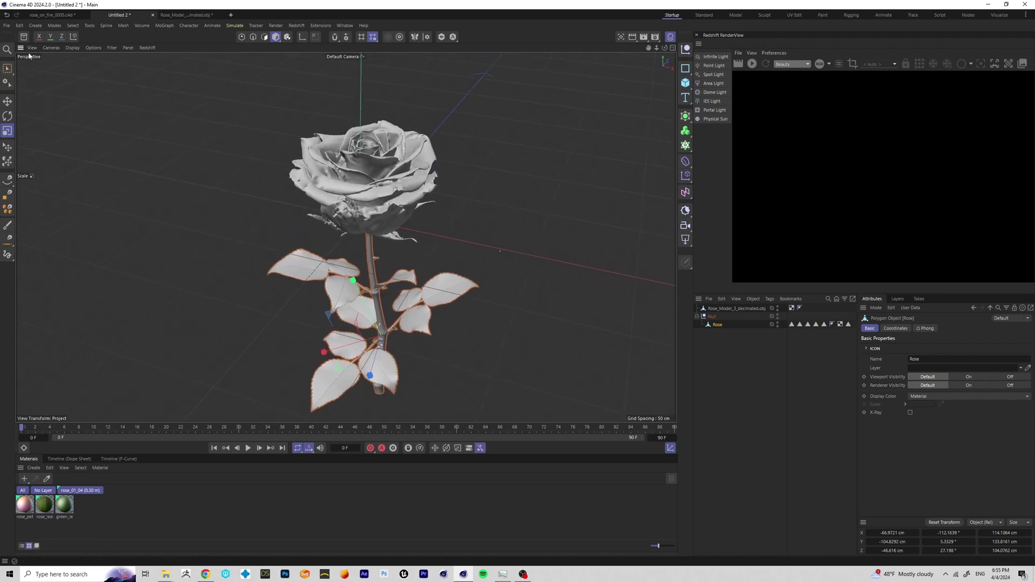
Step: Search the asset library for "rose" and place the Roses - Branch - 0.30 m - 01 model at about X 102 cm, Y -104 cm
click(24, 37)
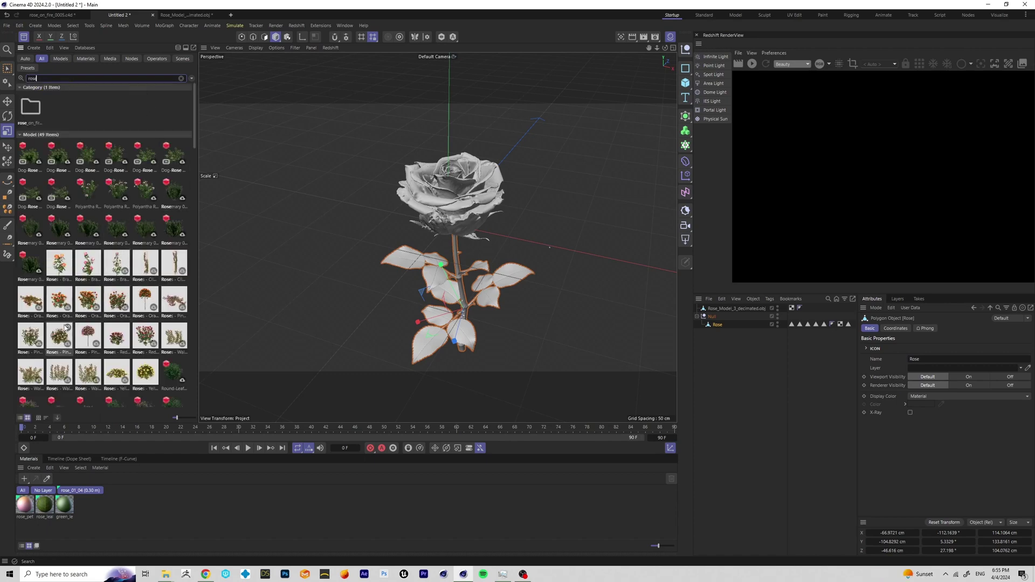
scroll(66, 327, down, 1)
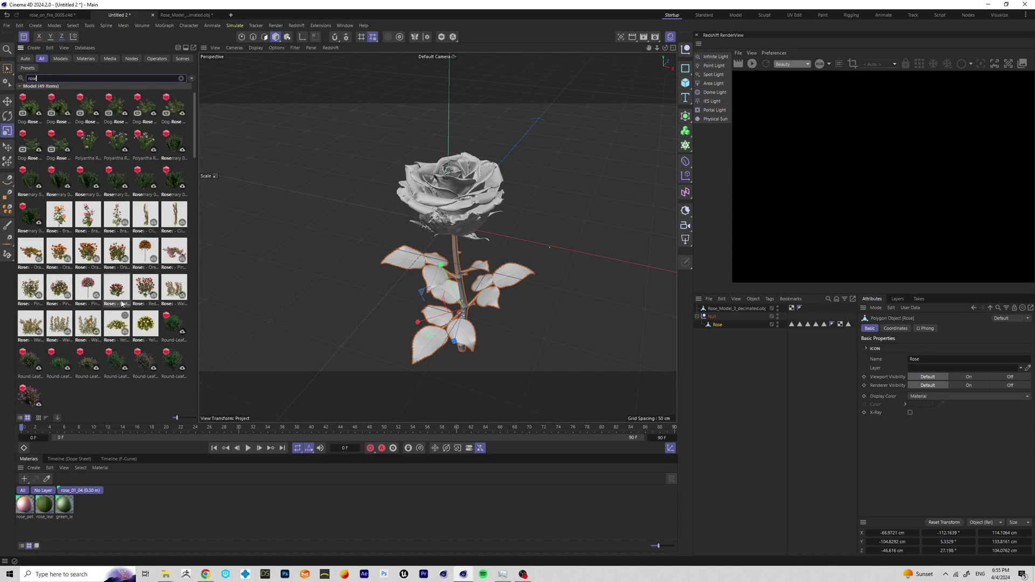
drag(60, 221, 491, 233)
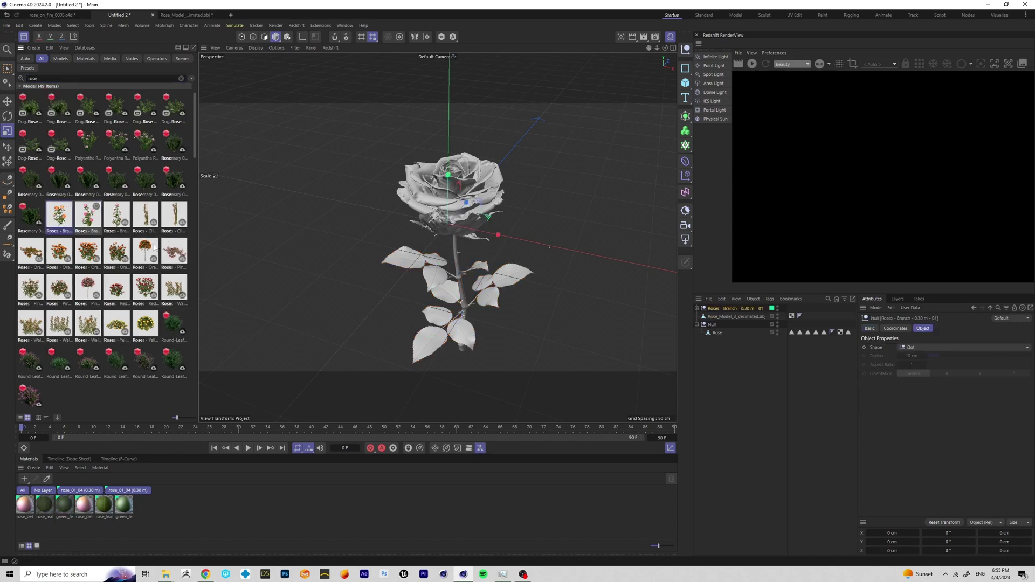
drag(608, 267, 609, 266)
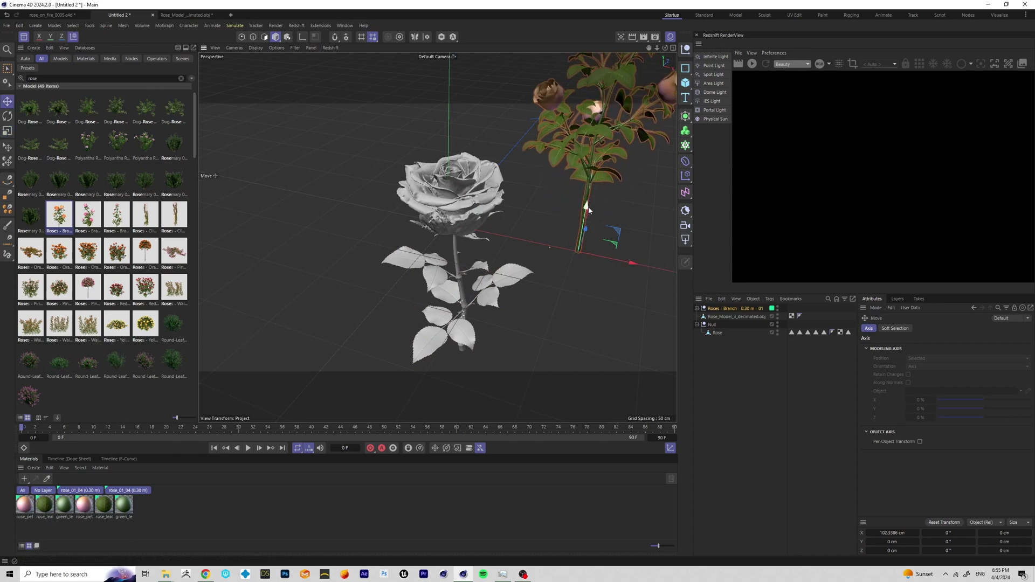
drag(587, 210, 587, 321)
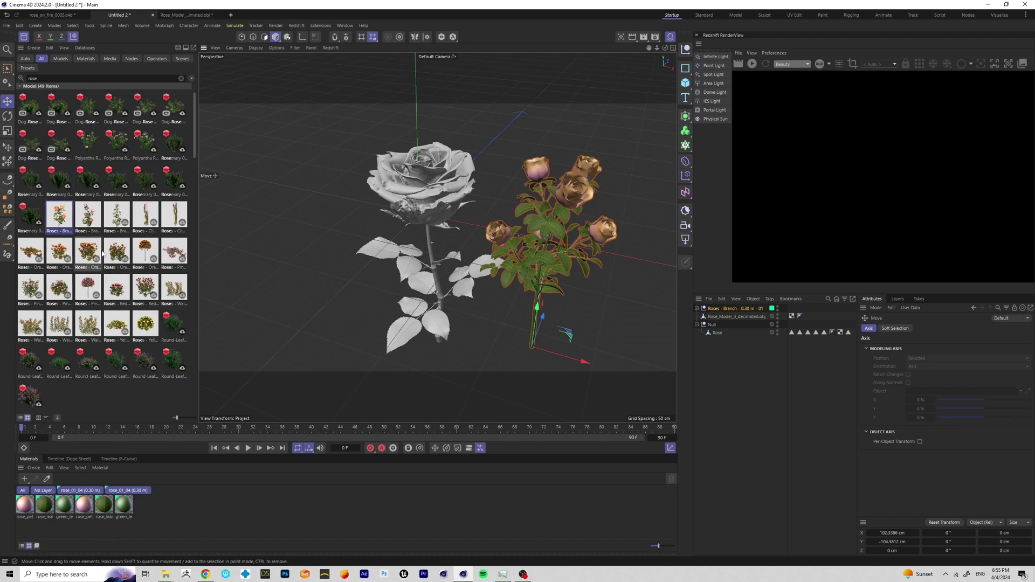
Step: Add the Roses - White - 0.49 m bush from the asset library beside the grey rose, and delete it
scroll(124, 312, down, 2)
scroll(39, 311, up, 2)
double_click(31, 291)
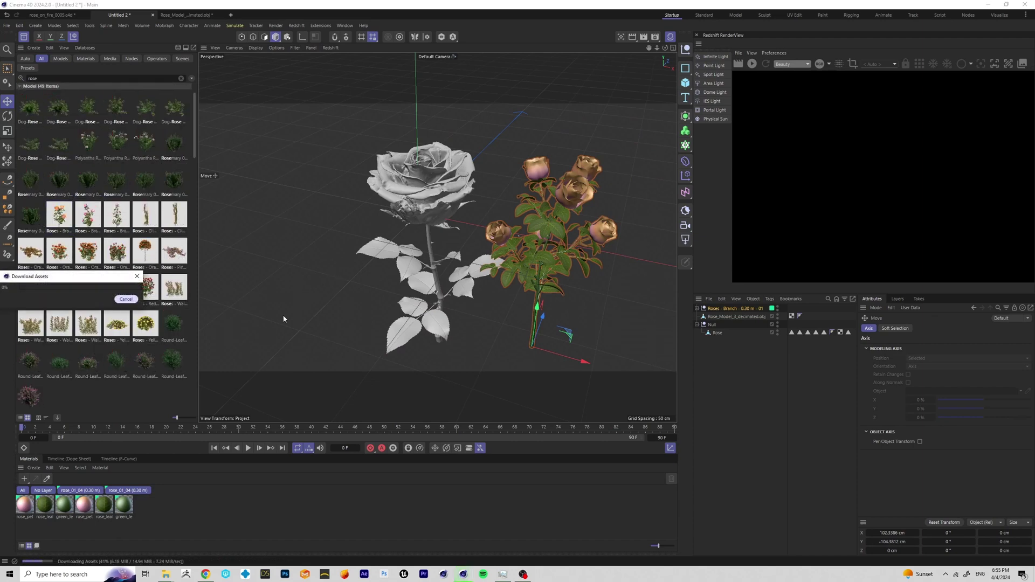
drag(463, 226, 503, 162)
key(t)
key(e)
drag(311, 152, 317, 285)
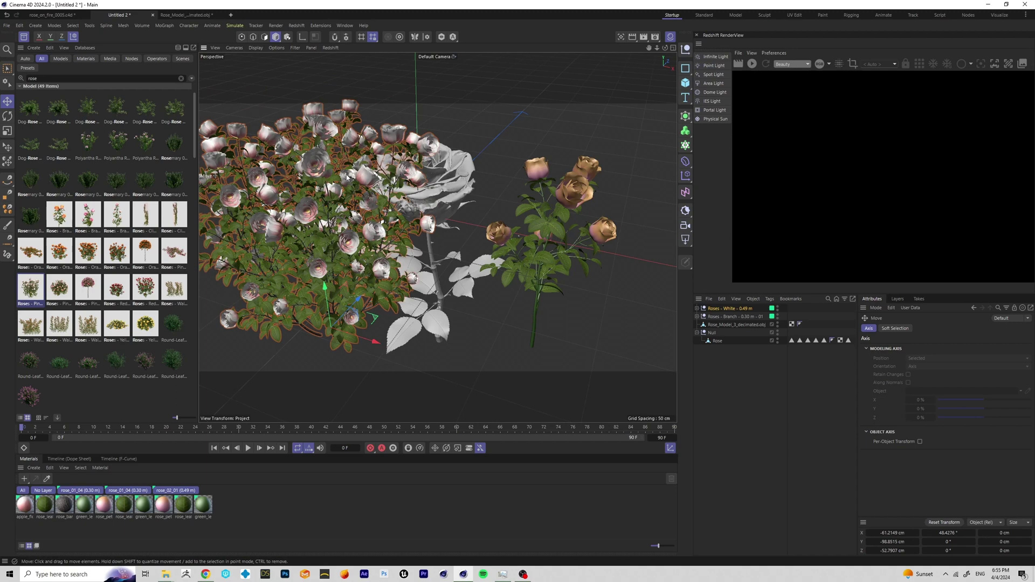
key(Delete)
Step: Examine the blooms, leaves and stems of the Roses - Branch model up close beside the grey rose
click(561, 197)
alt+drag(563, 200, 497, 189)
click(564, 210)
scroll(627, 242, up, 3)
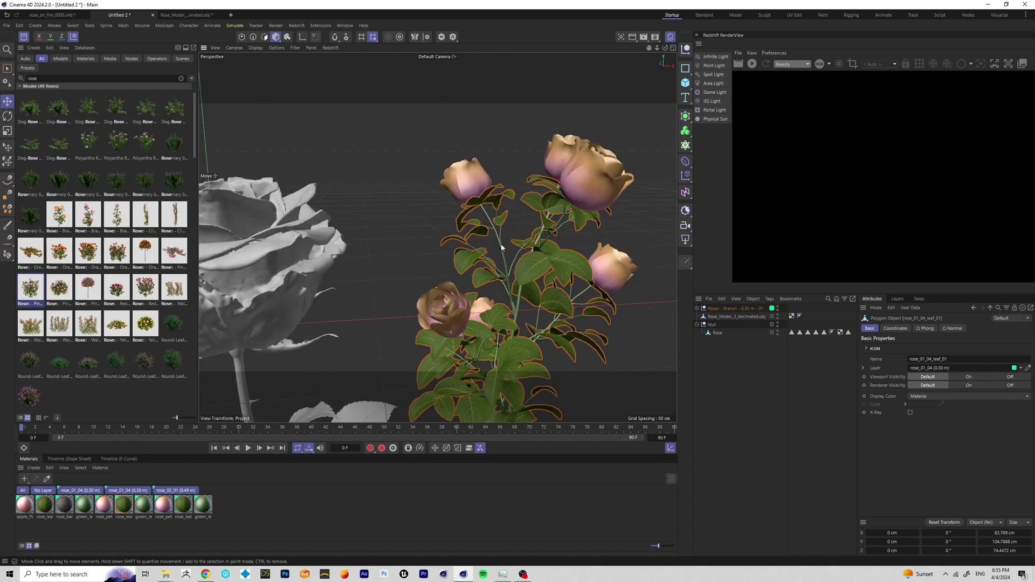
scroll(509, 249, up, 3)
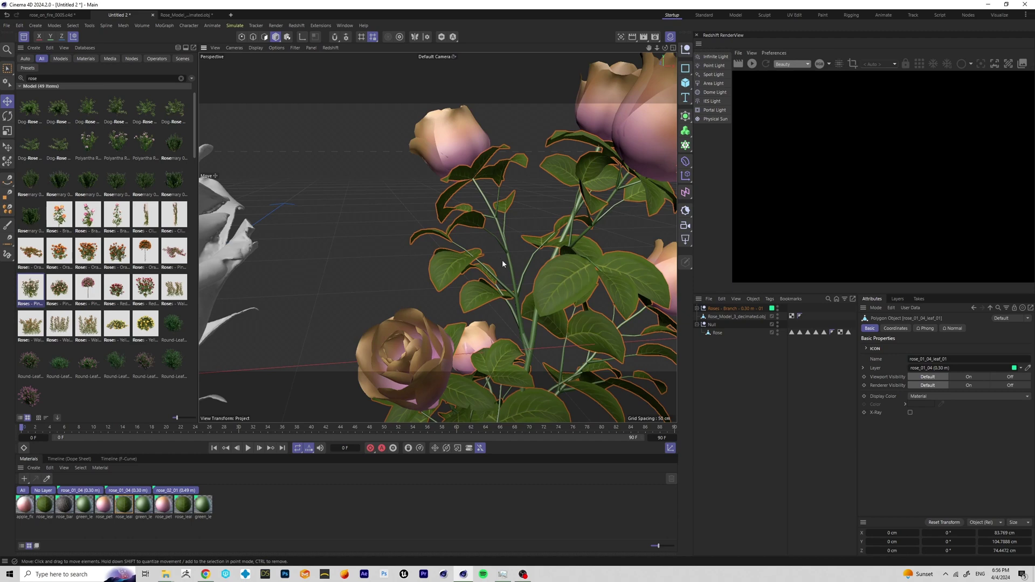
scroll(491, 237, down, 3)
alt+drag(492, 237, 438, 247)
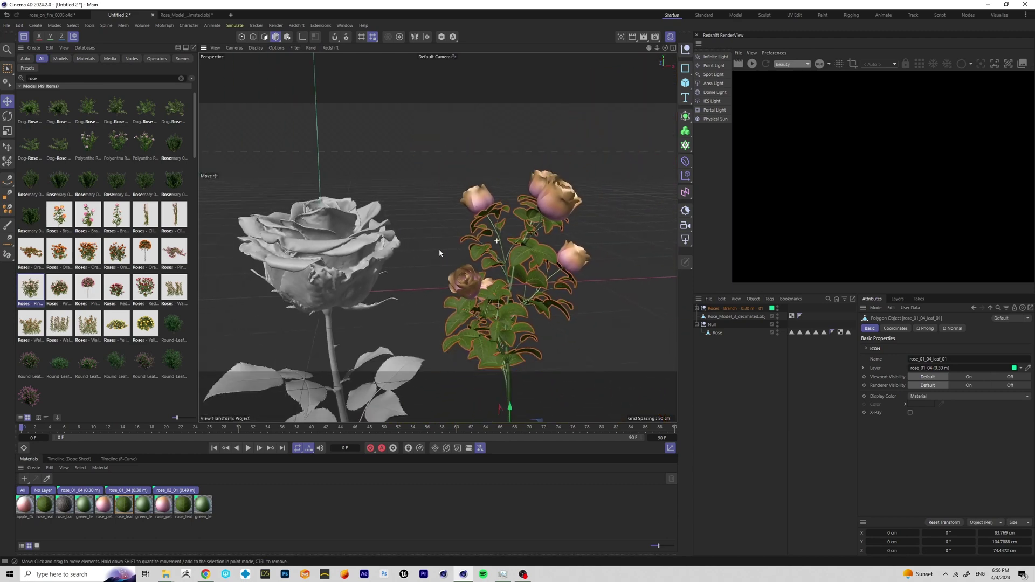
scroll(521, 264, up, 2)
alt+drag(580, 274, 487, 247)
scroll(487, 247, up, 4)
Step: Delete the Roses - Branch - 0.30 m - 01 model and close the asset browser
click(724, 310)
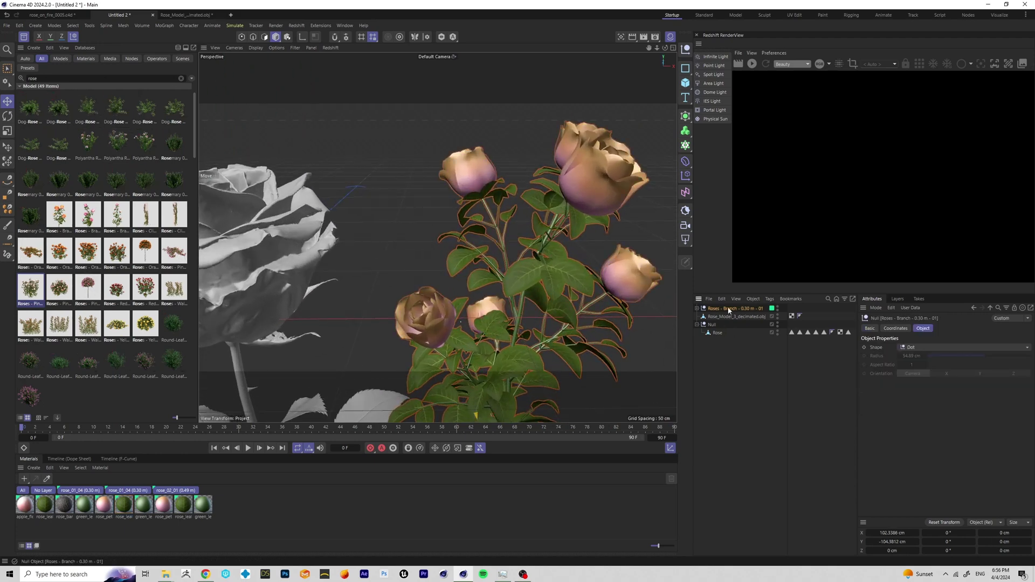
key(Delete)
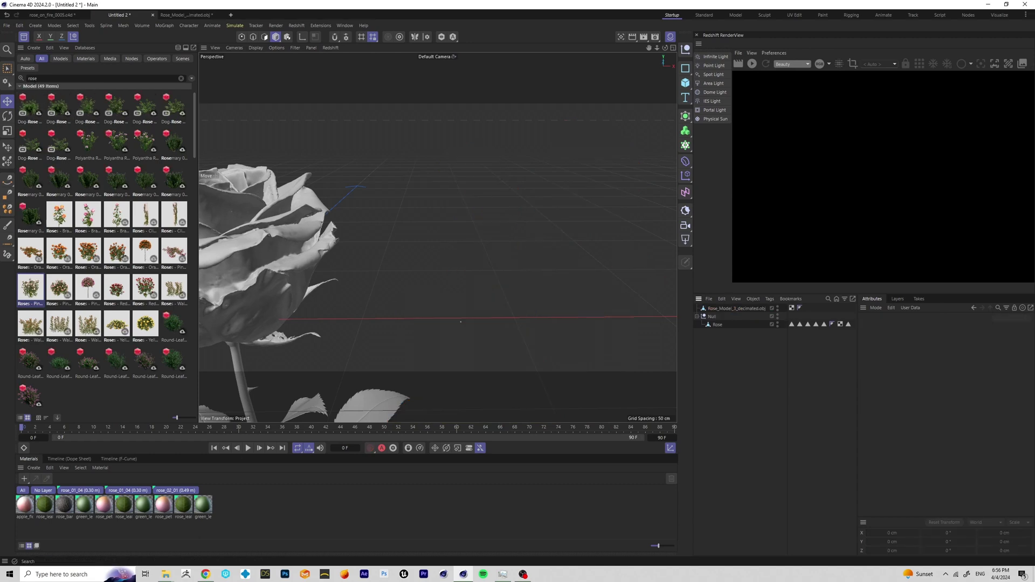
click(23, 36)
Step: Add a 200 cm cube as a scale reference and move it beside the rose, to about X 149 cm, Y -47 cm
scroll(177, 218, down, 5)
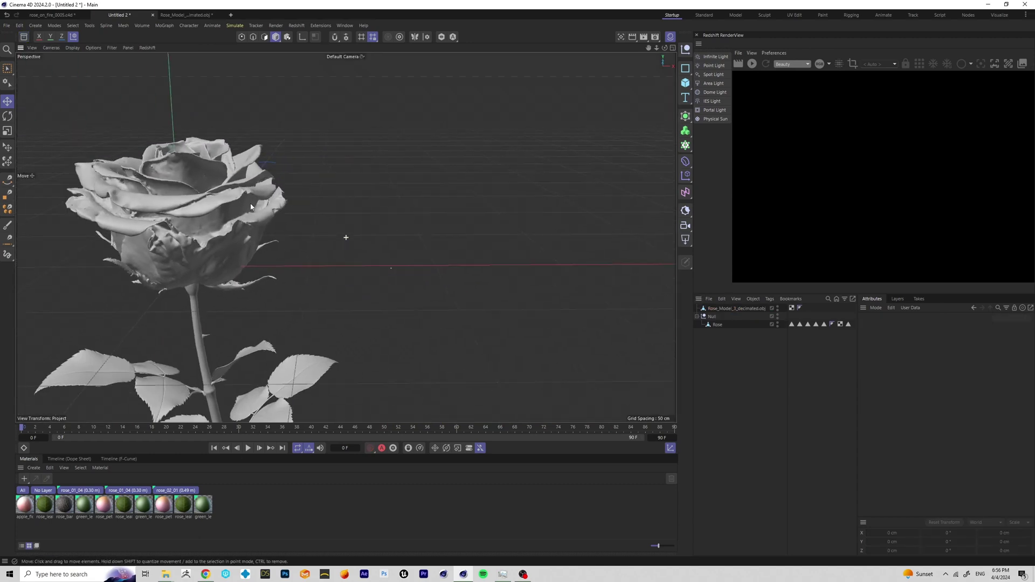
alt+drag(414, 155, 413, 171)
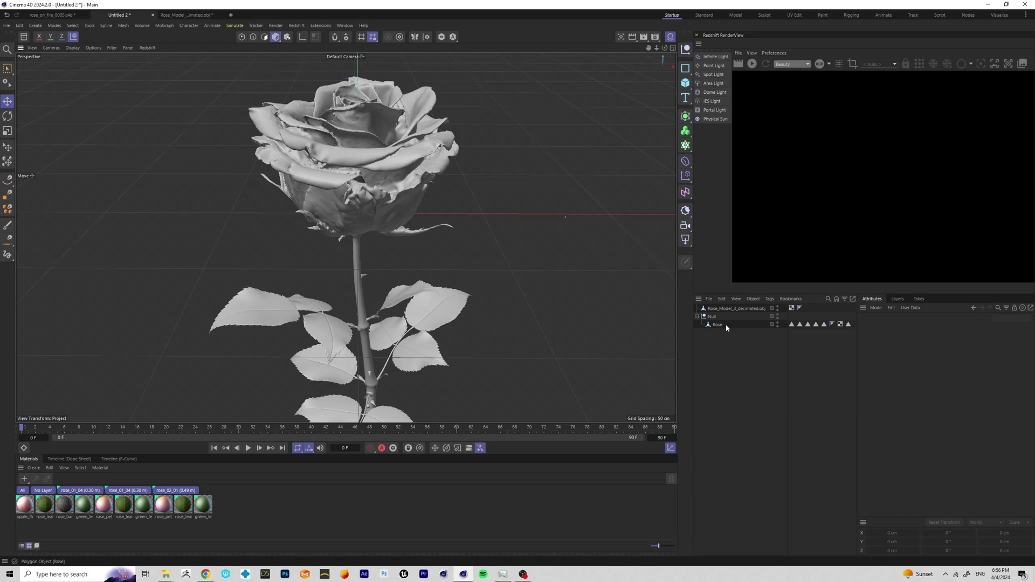
alt+drag(401, 91, 417, 111)
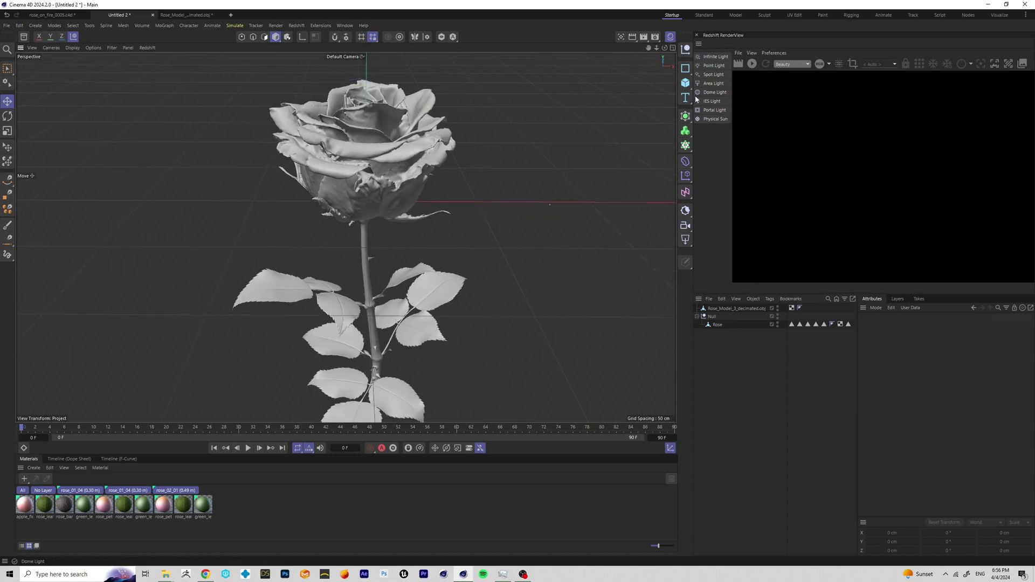
alt+drag(504, 165, 482, 202)
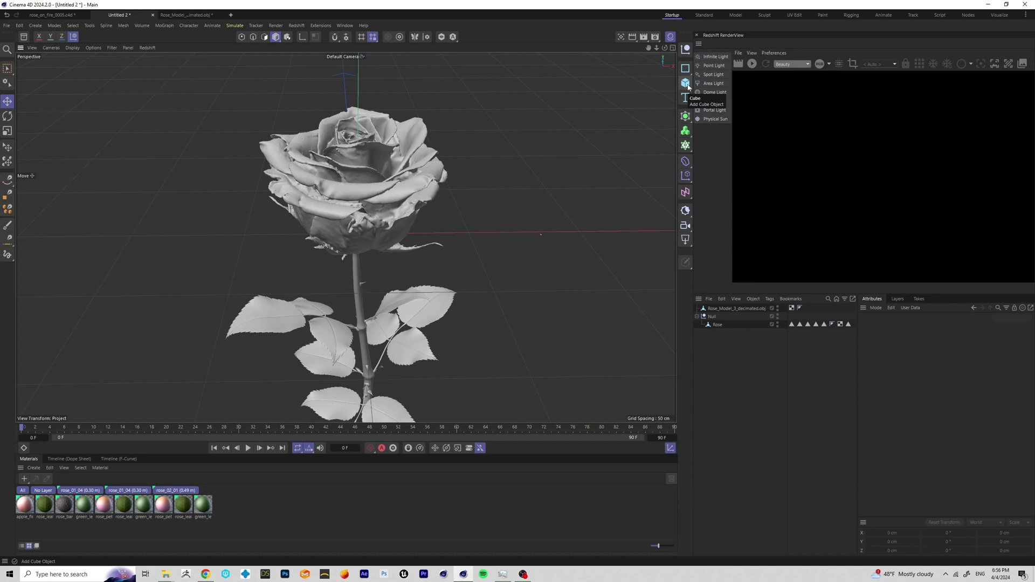
alt+drag(483, 236, 414, 204)
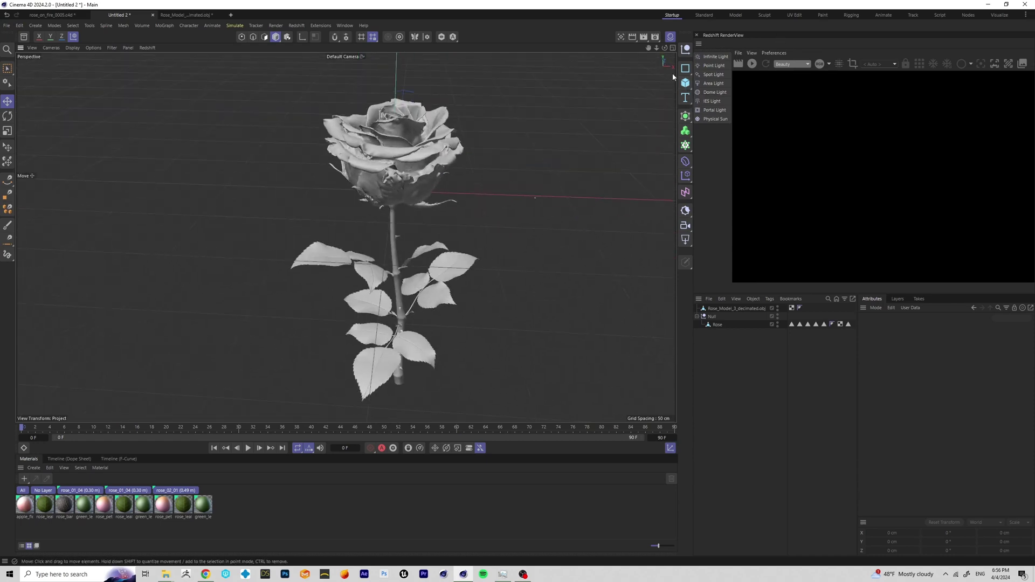
click(685, 84)
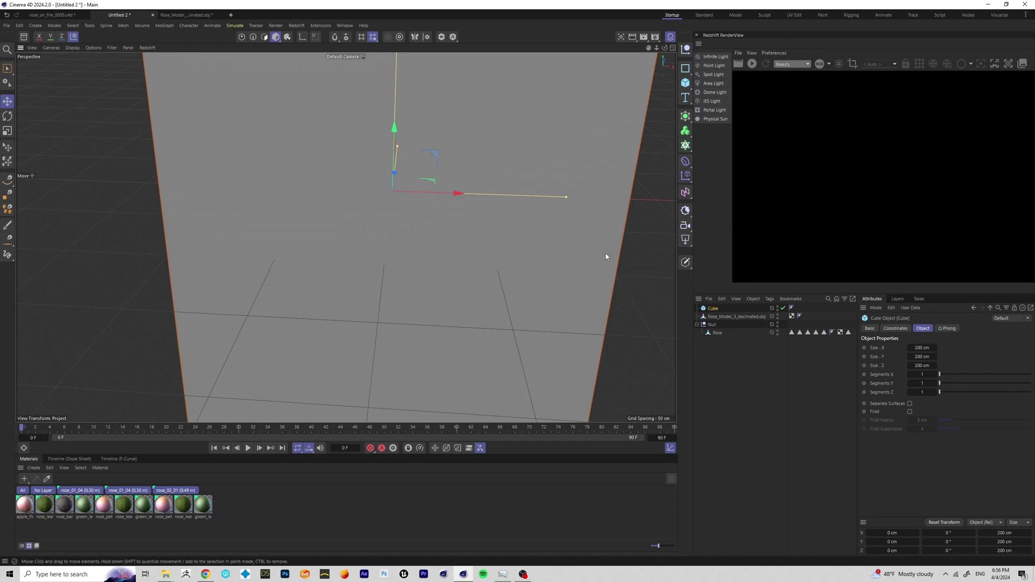
scroll(476, 240, down, 5)
alt+drag(476, 241, 769, 363)
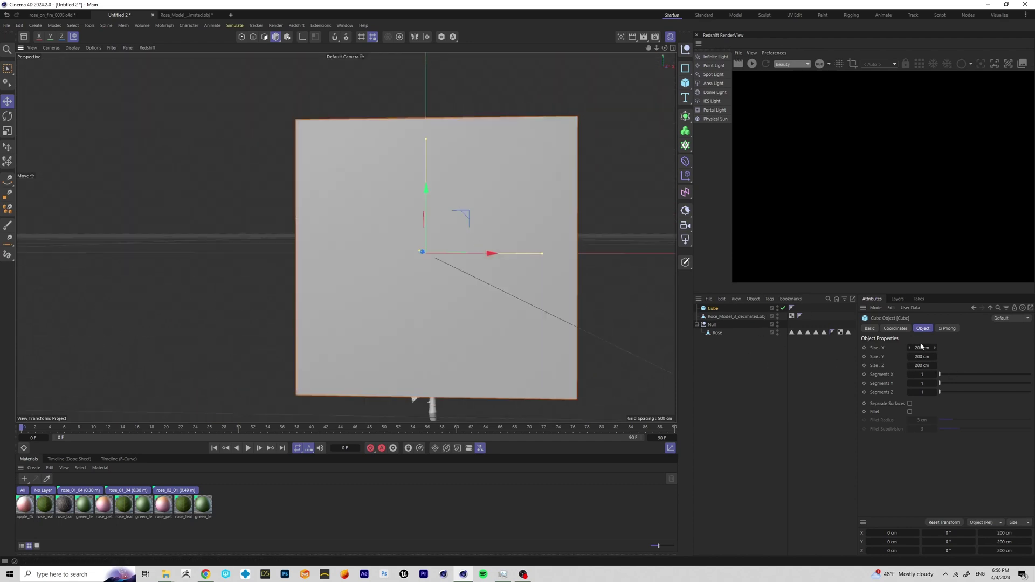
alt+drag(377, 242, 616, 225)
alt+drag(525, 264, 407, 213)
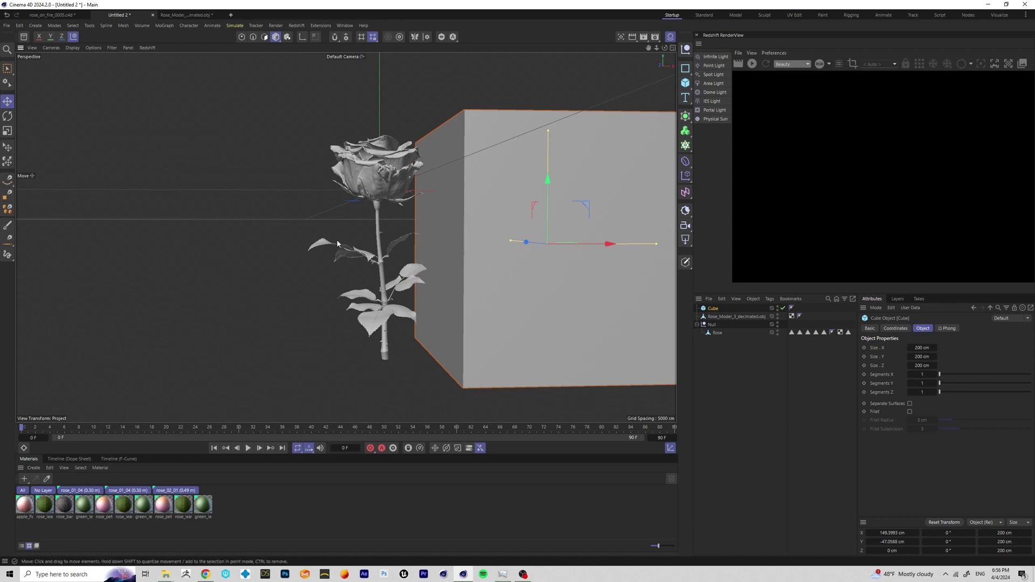
alt+drag(451, 194, 507, 258)
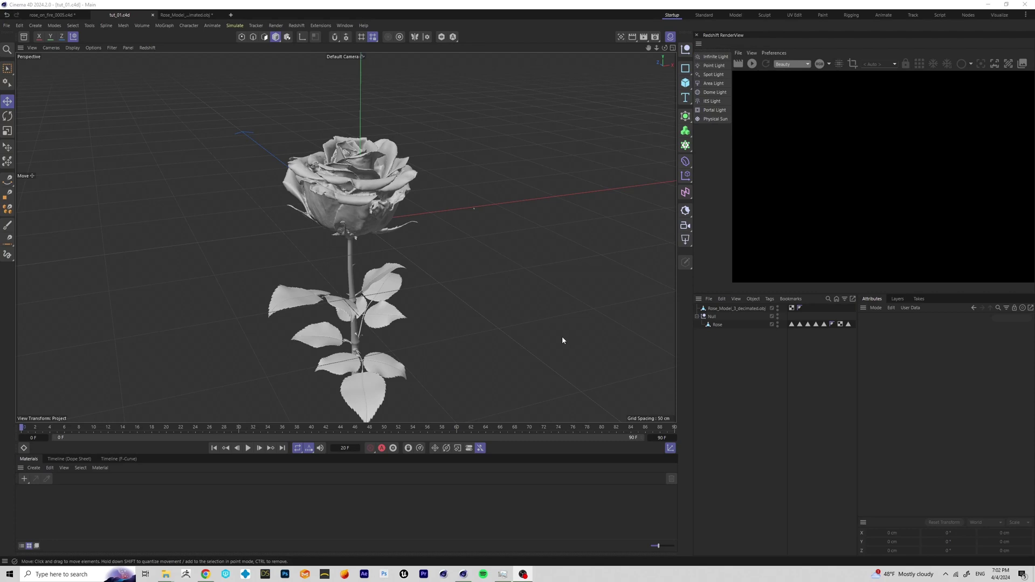
Step: Add a Pyro Emitter simulation tag to the flower head object, Rose_Model_3_decimated.obj
click(725, 312)
alt+drag(548, 266, 547, 289)
click(744, 330)
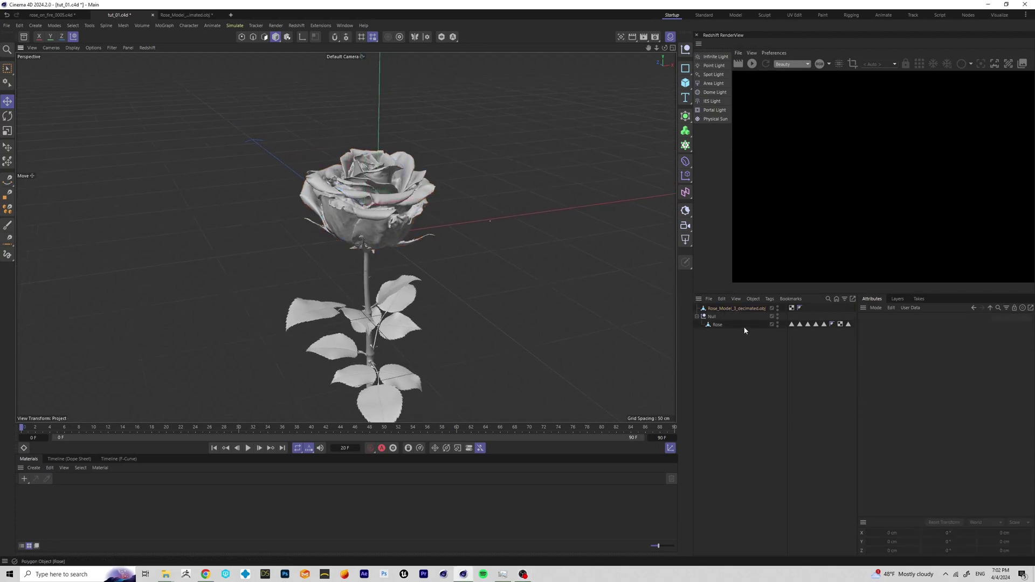
click(720, 311)
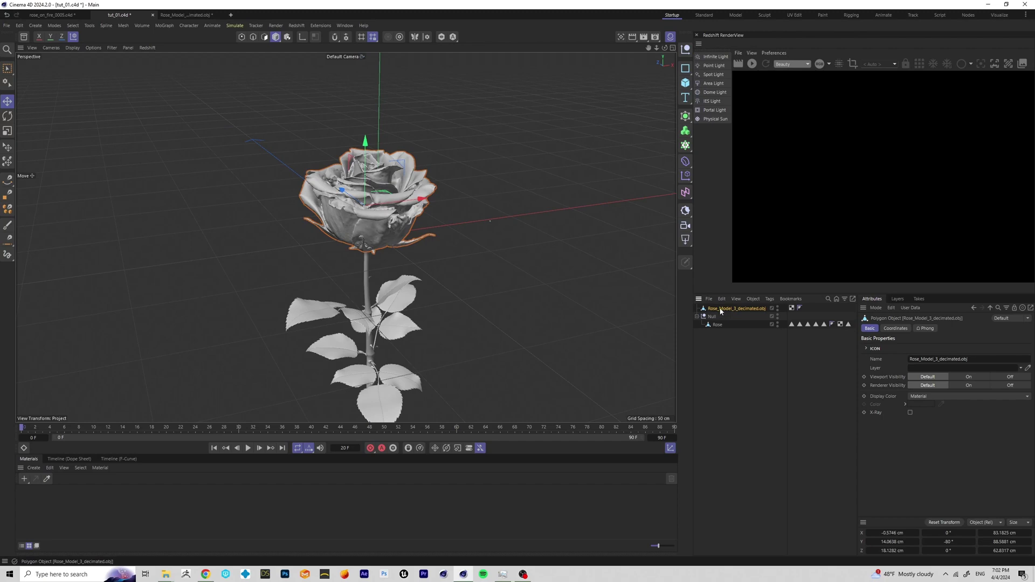
right_click(720, 311)
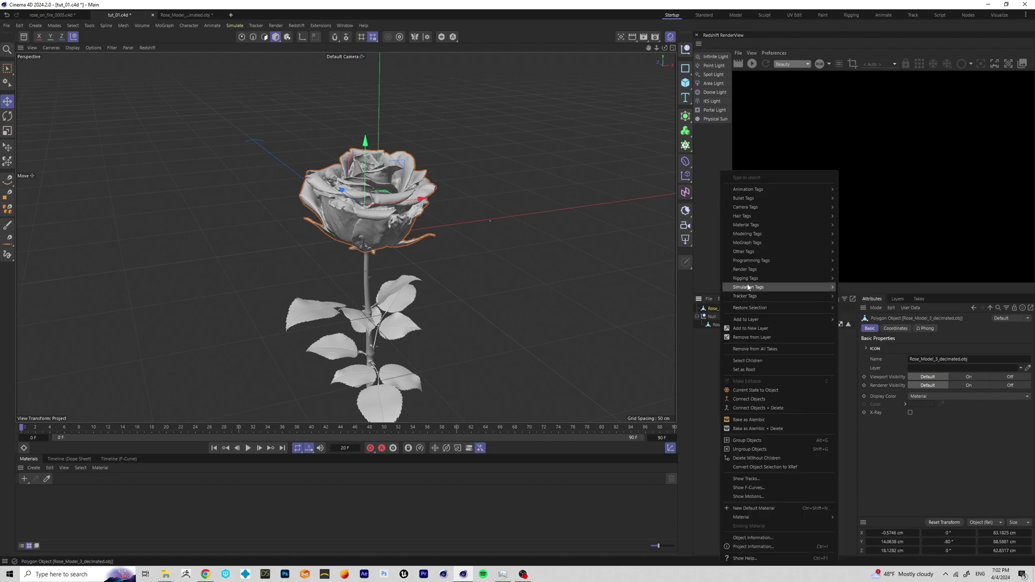
mouse_move(766, 289)
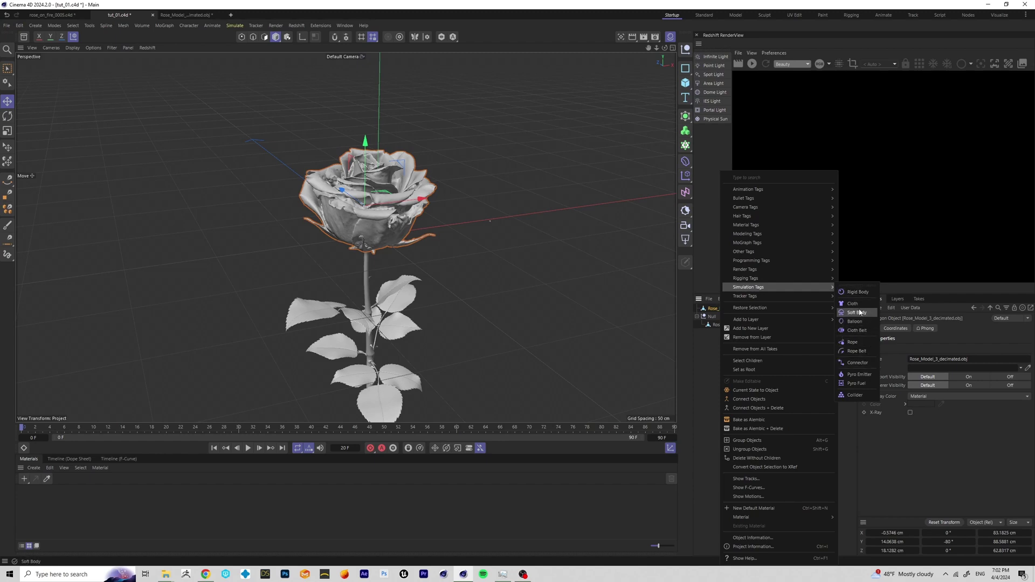
click(860, 375)
Step: Play the fire simulation, stop it at about frame 47, and inspect the flames around the flower head
alt+drag(528, 327, 485, 307)
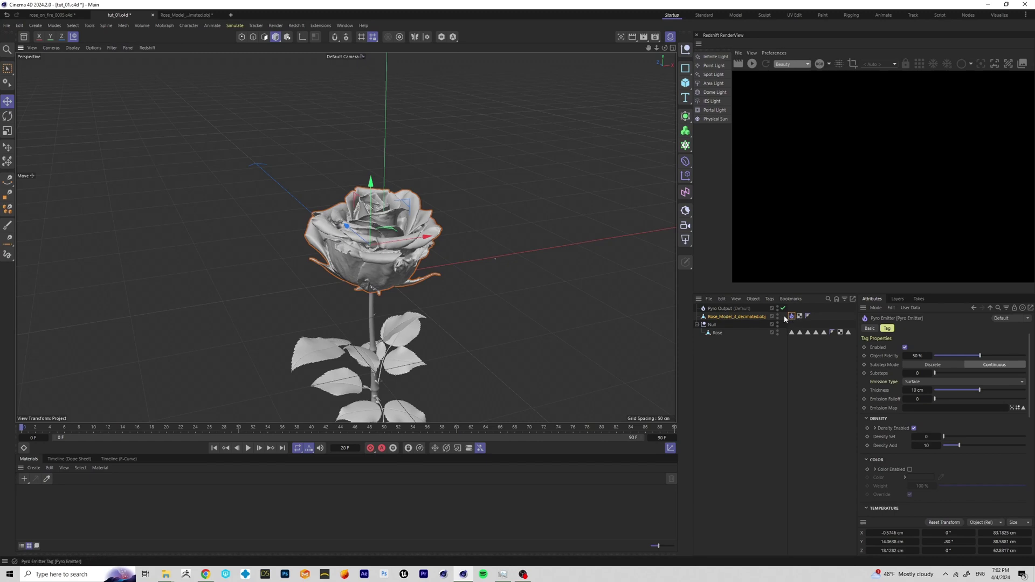
alt+drag(522, 292, 386, 309)
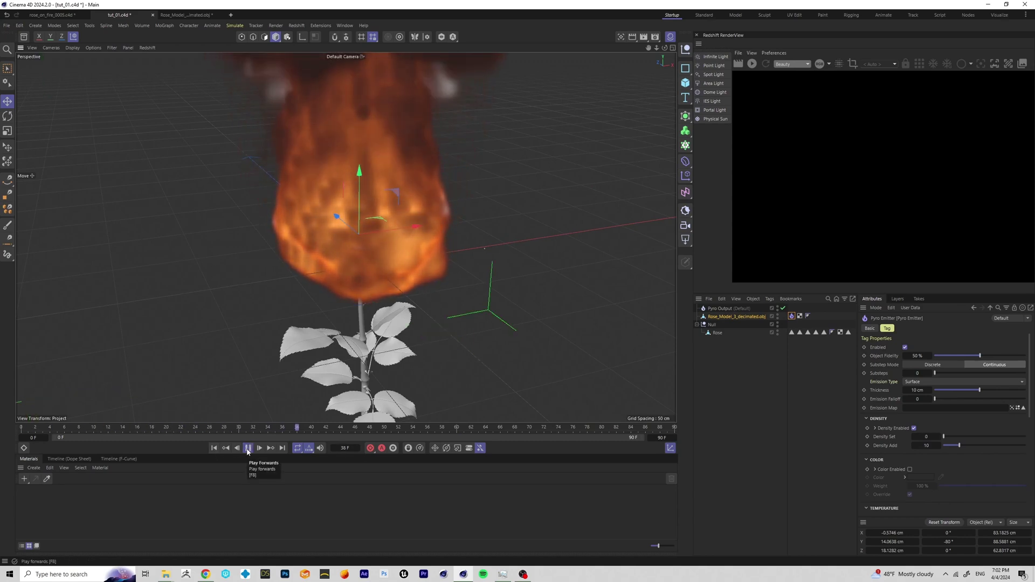
click(247, 447)
alt+drag(470, 318, 439, 303)
alt+drag(332, 402, 359, 322)
alt+drag(417, 321, 422, 329)
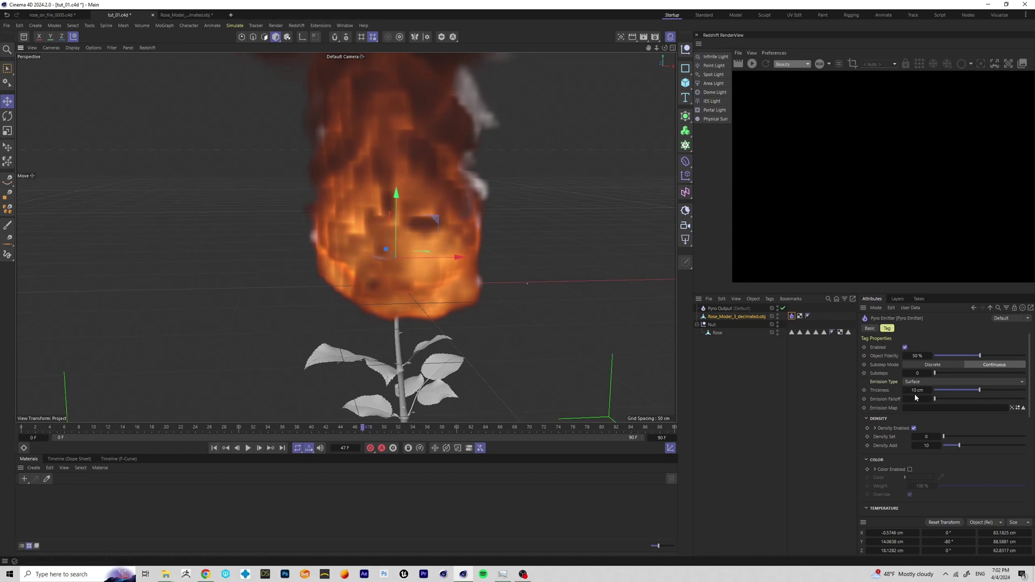
Step: Set the Pyro Emitter's surface emission thickness to 0.5 cm
scroll(485, 259, up, 4)
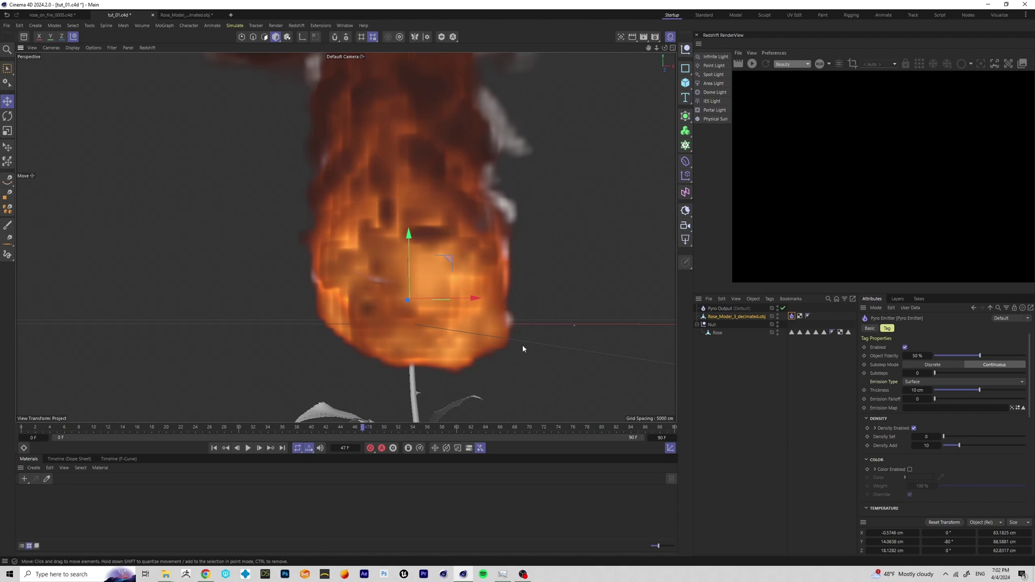
scroll(511, 291, down, 4)
click(917, 390)
text(0.5)
key(Return)
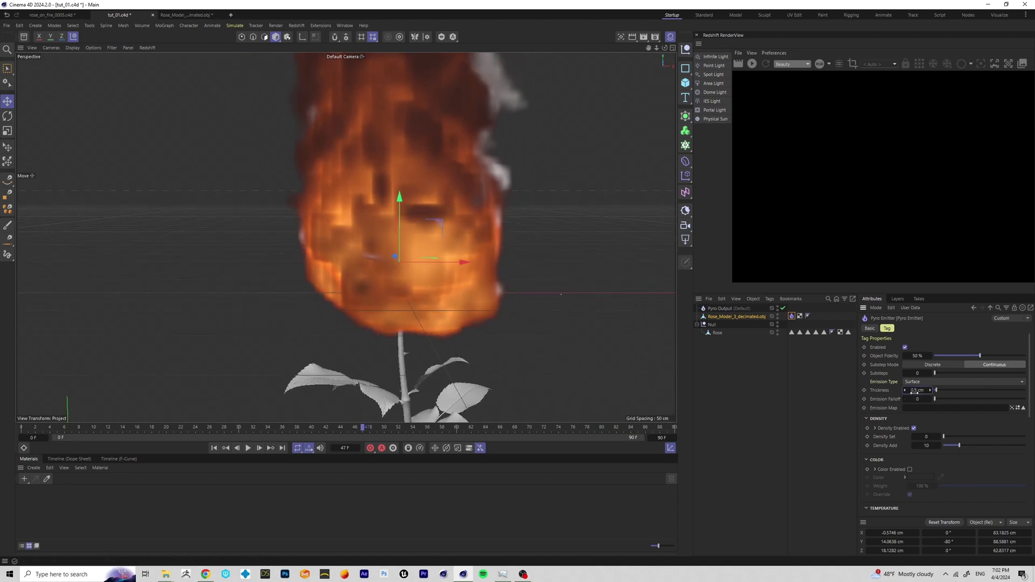
Step: Replay the fire simulation from the first frame and stop it at about frame 48
click(214, 448)
click(248, 448)
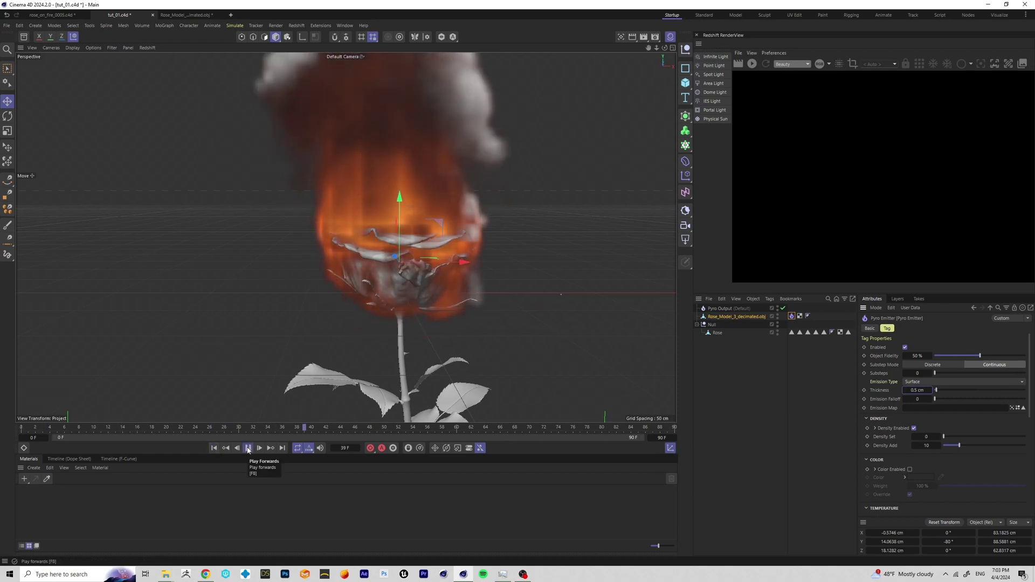
click(248, 448)
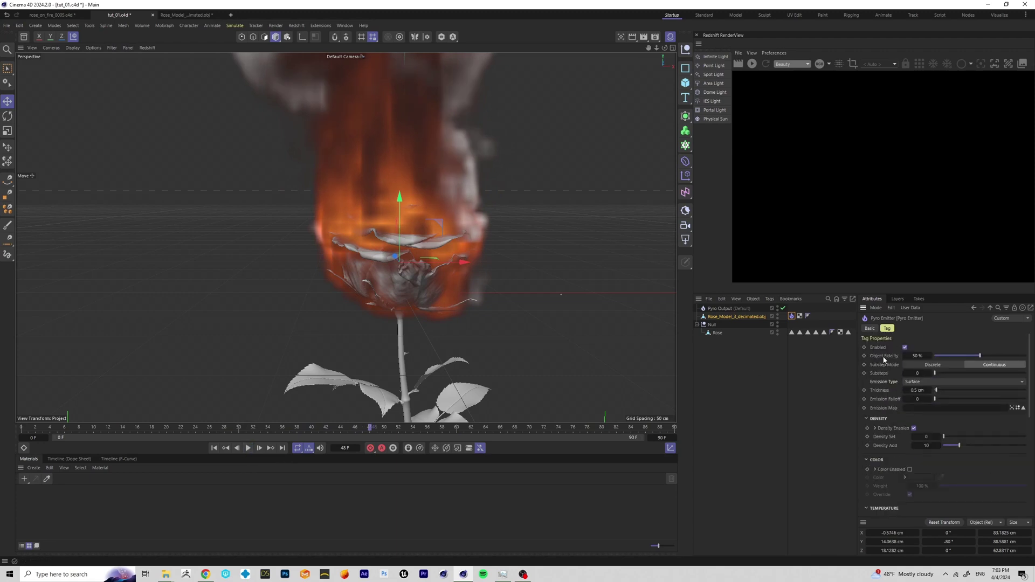
Step: Examine the Pyro Emitter's density, color, temperature and noise settings along with the smoke and flames above the flower head
scroll(881, 372, down, 3)
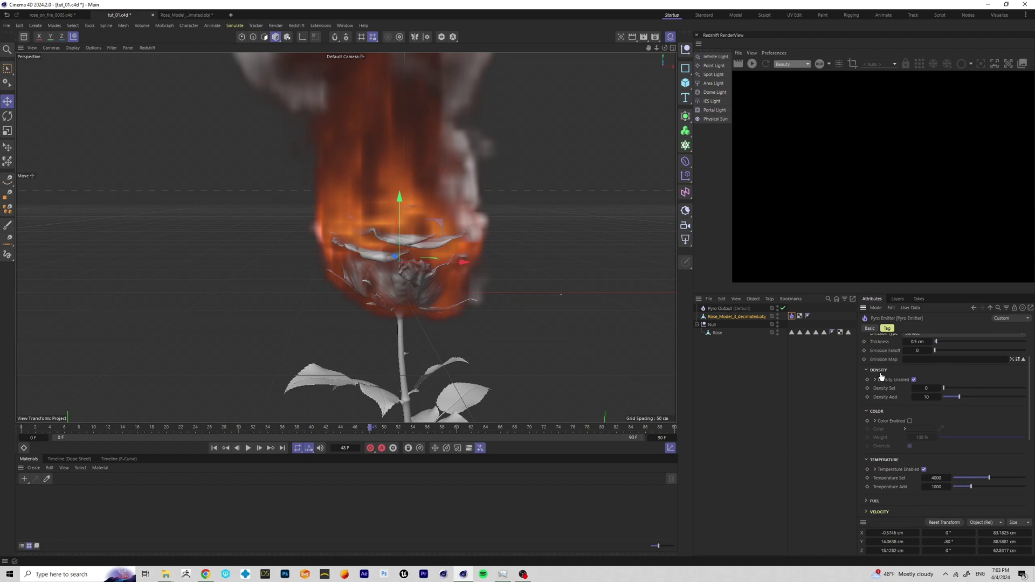
scroll(881, 377, down, 3)
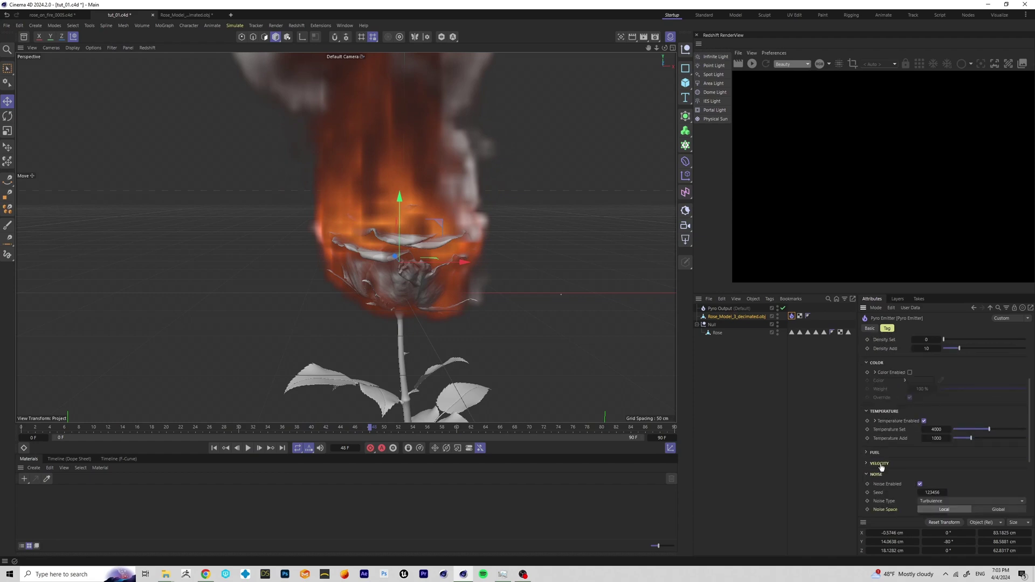
scroll(881, 471, down, 3)
scroll(863, 371, up, 9)
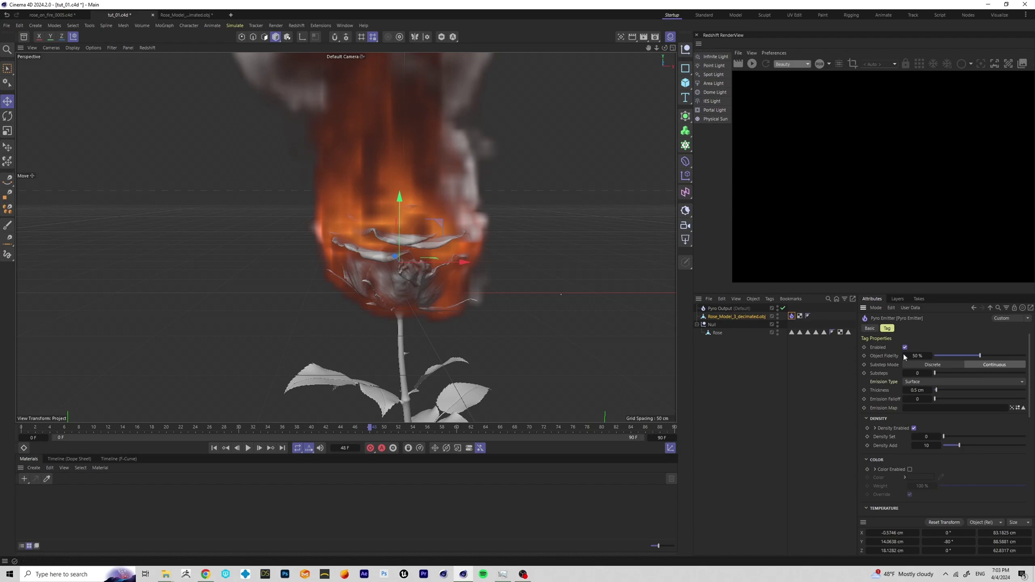
scroll(895, 384, down, 3)
mouse_move(464, 241)
alt+middle_down()
mouse_move(457, 308)
mouse_move(478, 170)
alt+middle_up()
alt+middle_drag(511, 314, 758, 378)
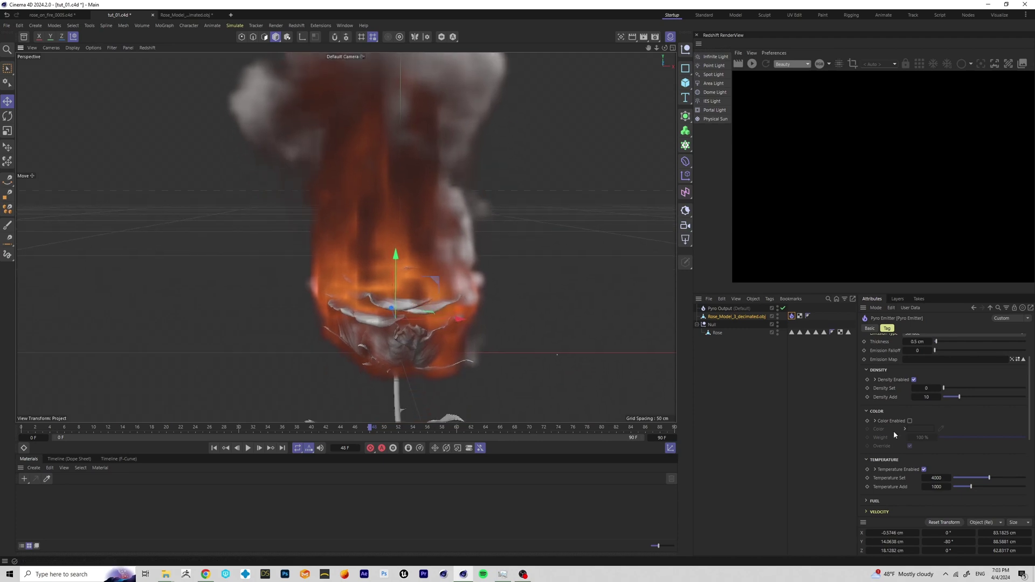
scroll(895, 466, down, 3)
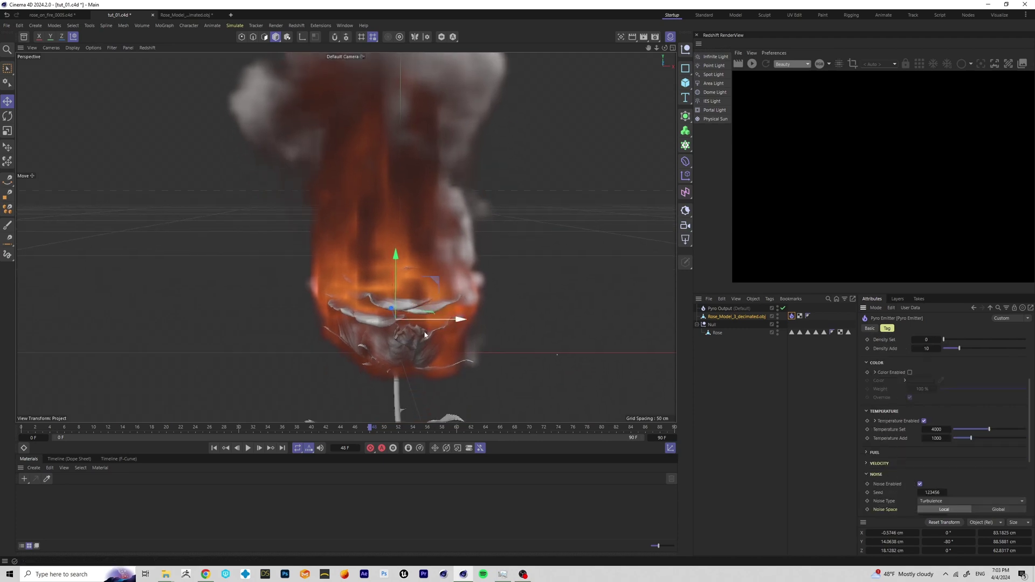
alt+middle_drag(336, 261, 303, 247)
scroll(888, 402, up, 3)
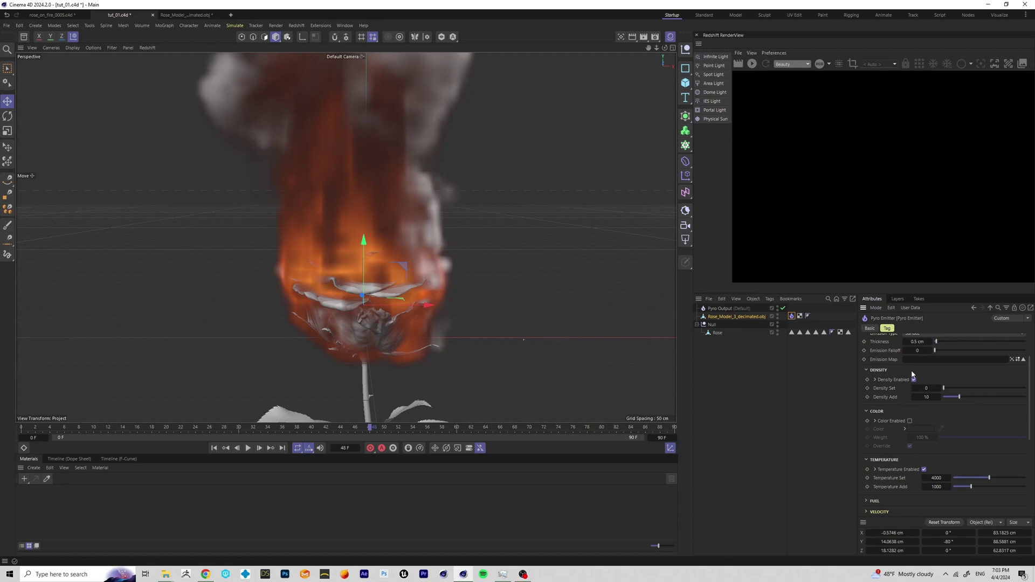
Step: Turn off the Pyro Emitter's density emission and replay the simulation from the first frame to about frame 48
click(914, 380)
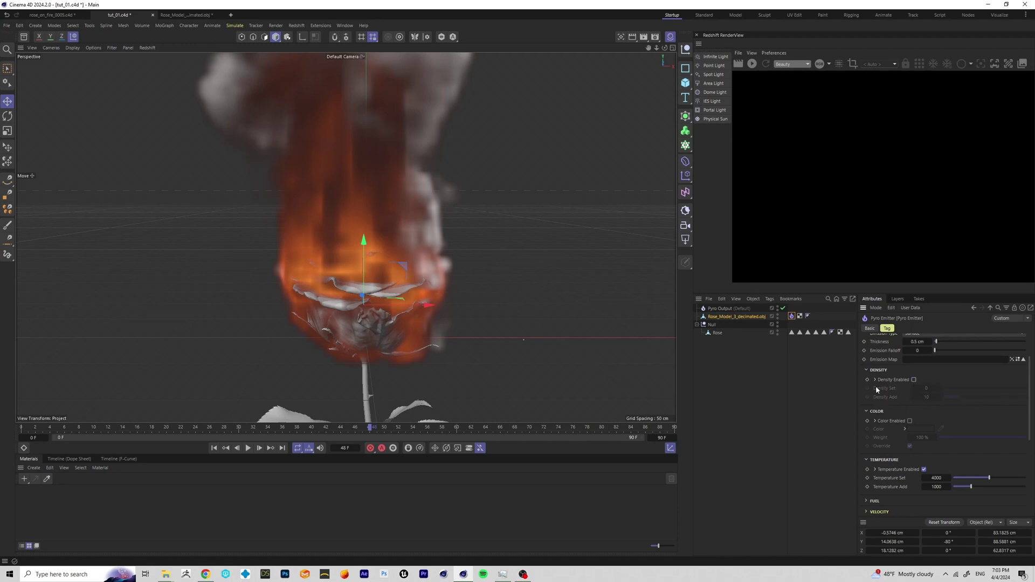
scroll(887, 465, down, 3)
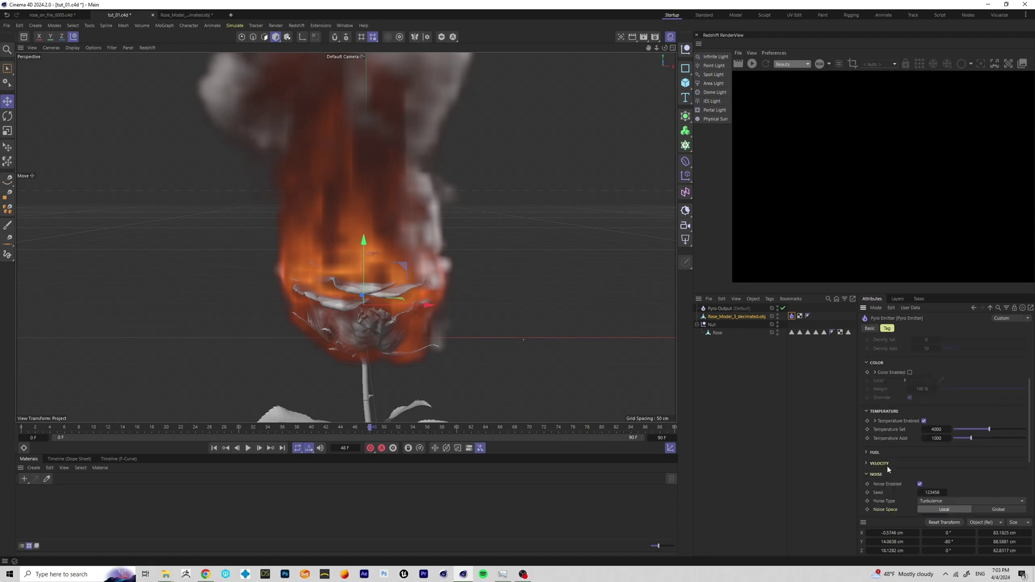
click(923, 420)
click(214, 448)
click(248, 448)
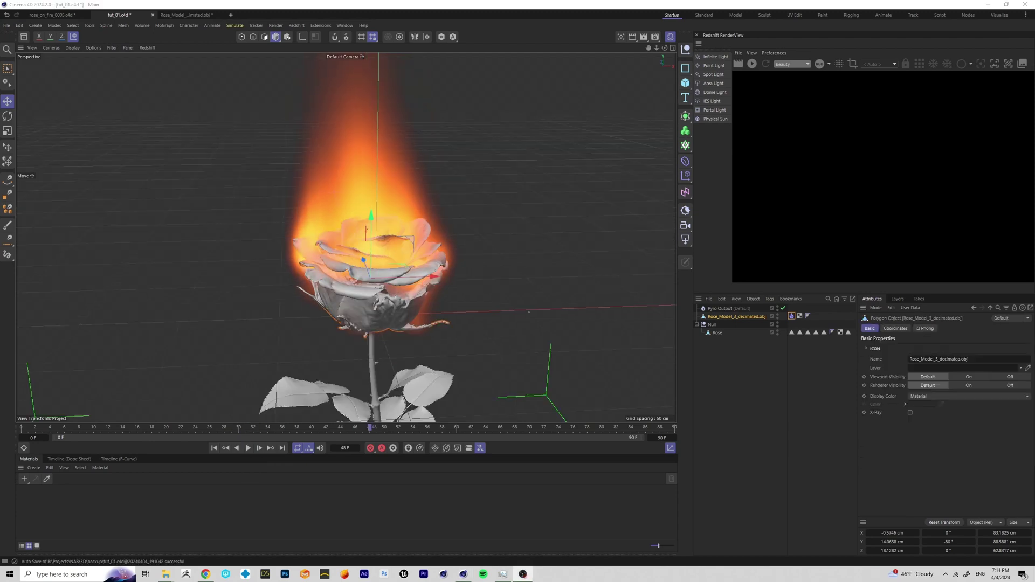
scroll(458, 272, up, 5)
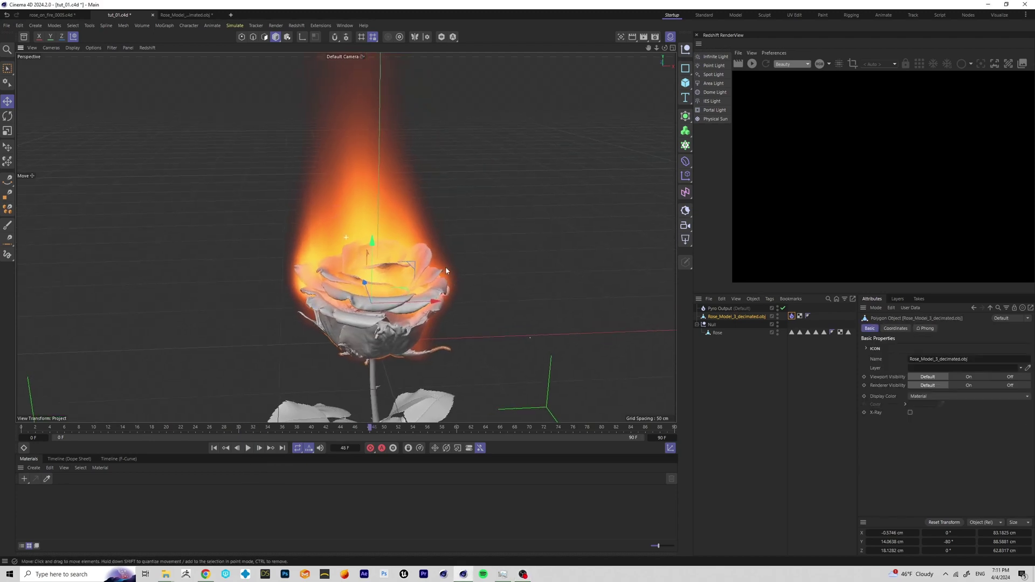
mouse_move(453, 298)
alt+mouse_down()
mouse_move(413, 241)
mouse_move(324, 202)
mouse_move(413, 250)
mouse_move(403, 215)
mouse_move(367, 244)
mouse_move(343, 214)
alt+mouse_up()
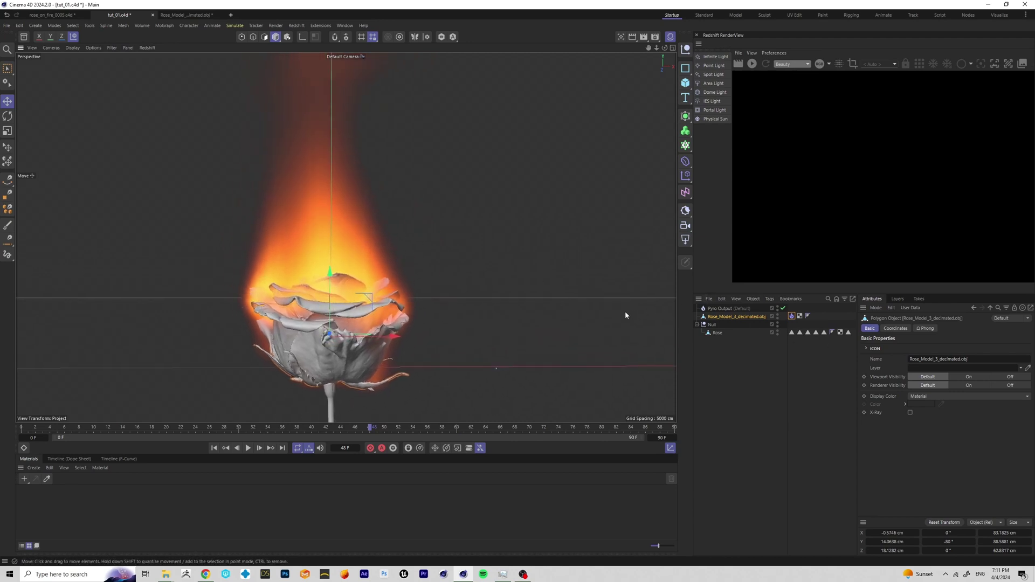
mouse_move(362, 241)
alt+mouse_down()
mouse_move(406, 261)
mouse_move(357, 267)
mouse_move(384, 277)
mouse_move(376, 240)
mouse_move(356, 270)
mouse_move(383, 258)
mouse_move(393, 290)
mouse_move(358, 251)
mouse_move(277, 226)
mouse_move(357, 265)
mouse_move(366, 258)
alt+mouse_up()
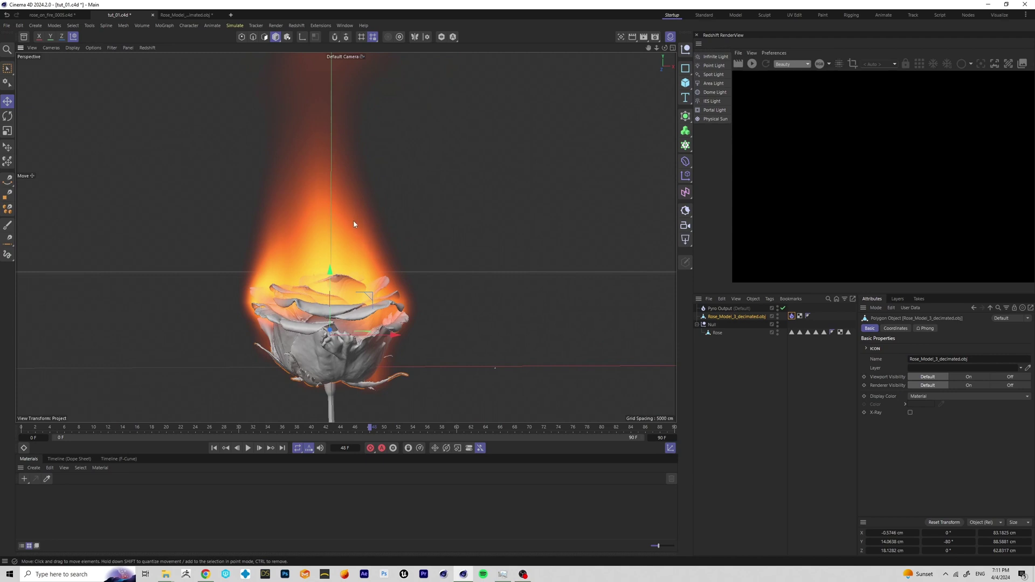
mouse_move(379, 220)
alt+mouse_down()
mouse_move(345, 224)
mouse_move(383, 228)
alt+mouse_up()
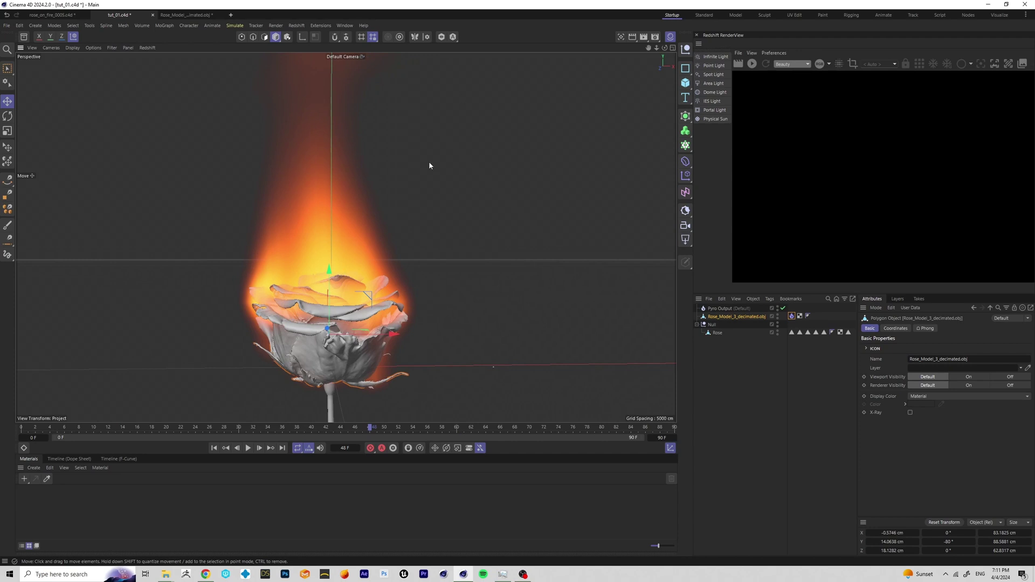
Step: Set the voxel size to 0.5 cm in the Pyro scene settings of the Pyro Output object
click(720, 310)
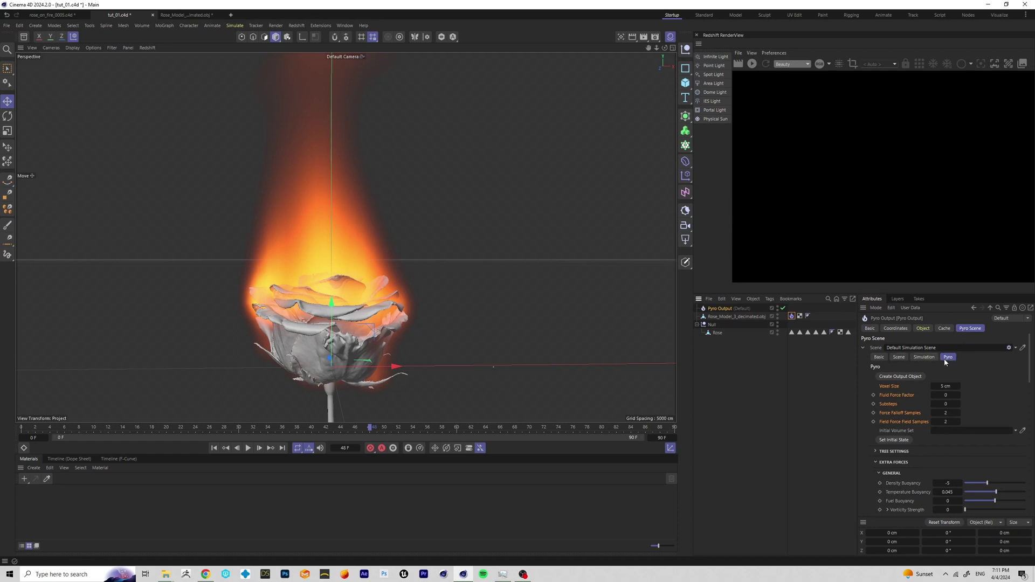
click(863, 348)
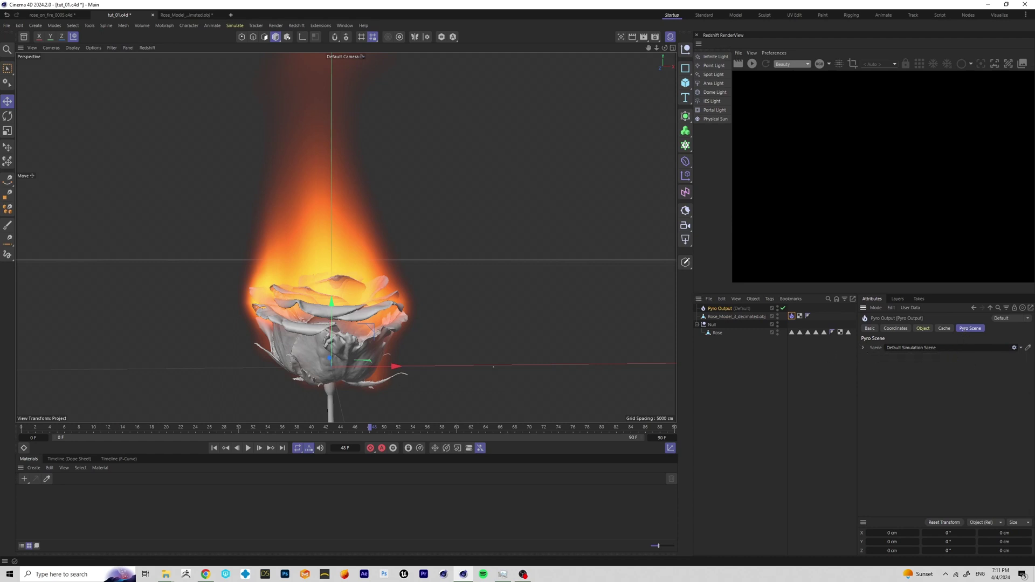
click(863, 348)
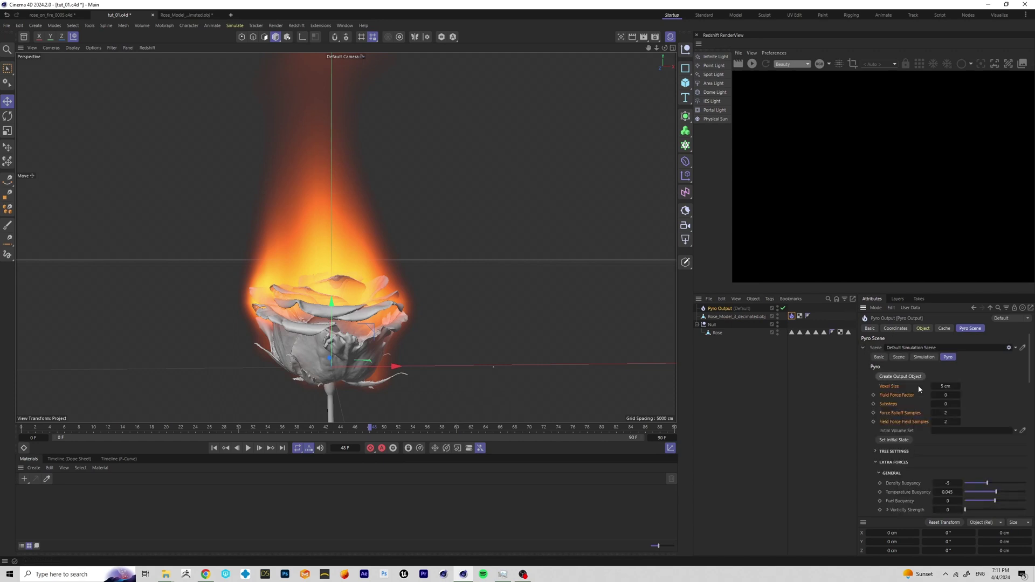
scroll(416, 341, up, 3)
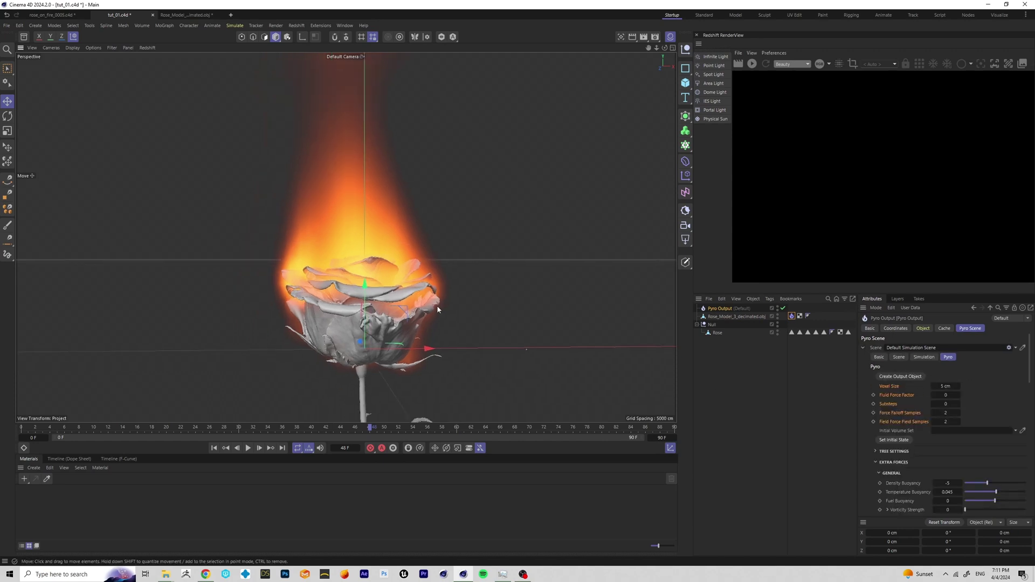
double_click(940, 386)
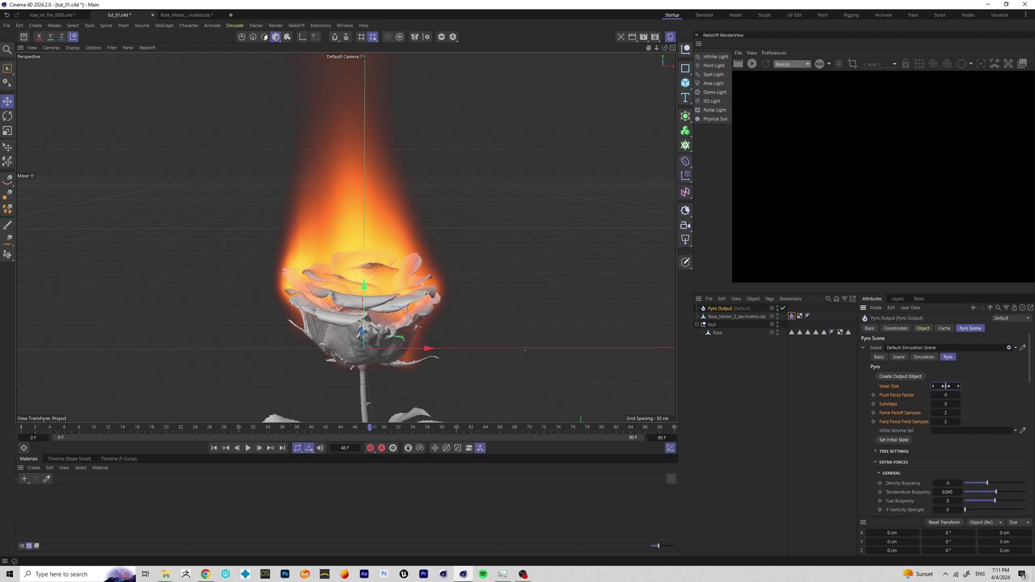
text(.5)
key(Return)
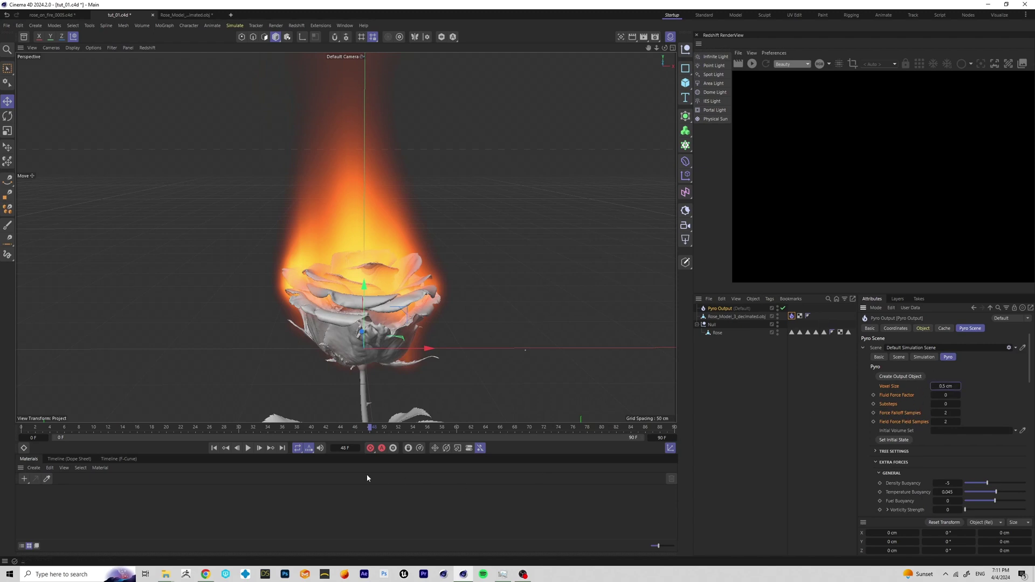
Step: Run the fire simulation again from the first frame and stop it at about frame 33 to inspect the finer flames
click(214, 448)
click(248, 448)
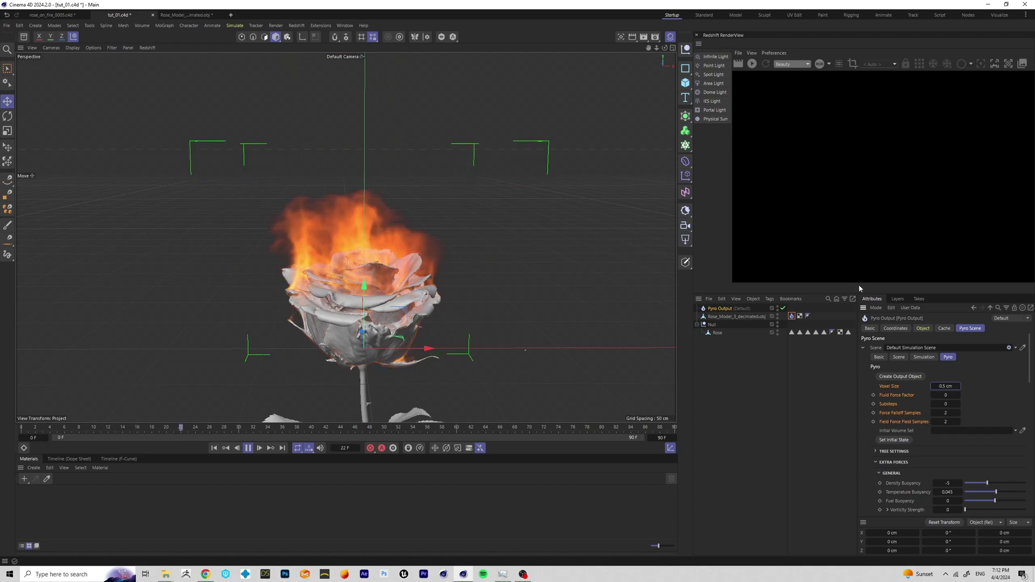
click(248, 447)
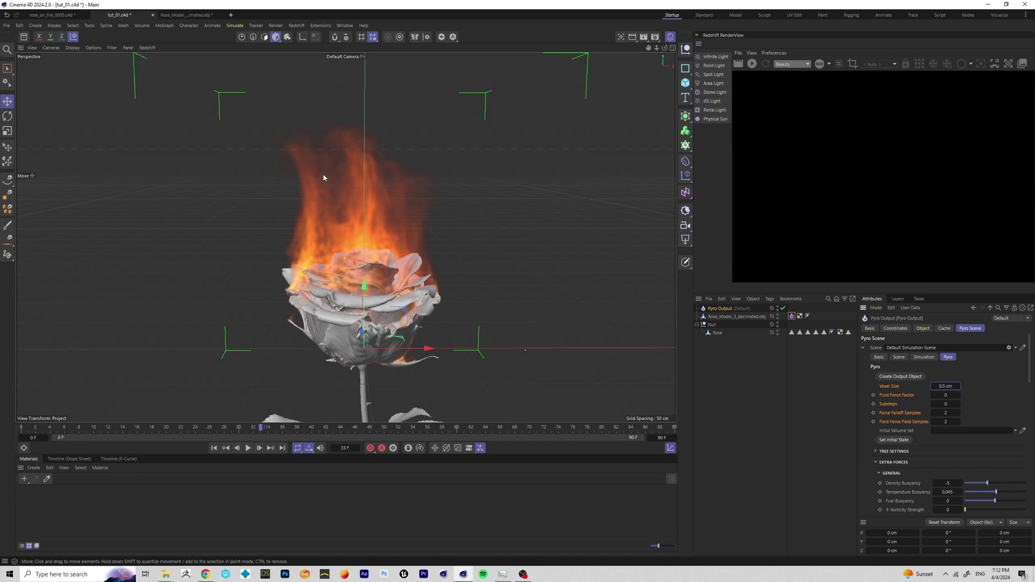
alt+drag(405, 173, 360, 220)
Step: Set the Pyro scene's substeps to 2 and replay the simulation from the first frame to about frame 21
click(946, 403)
text(2)
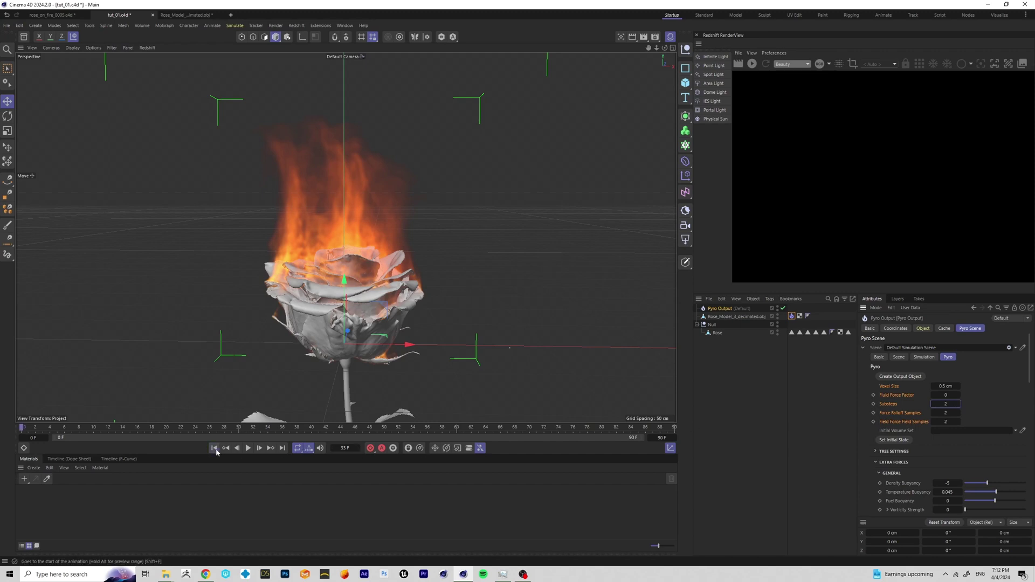
click(214, 448)
click(248, 448)
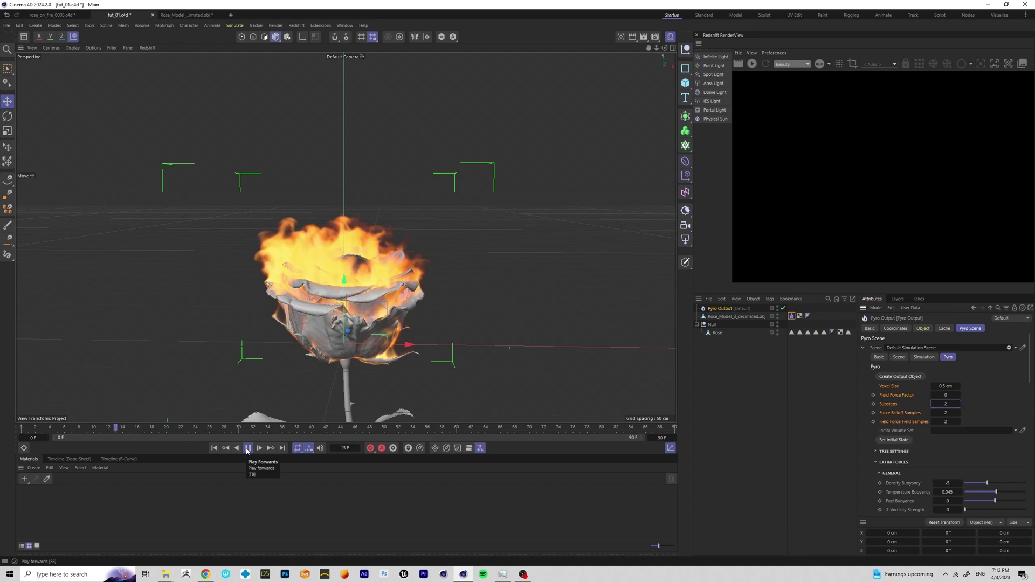
click(247, 449)
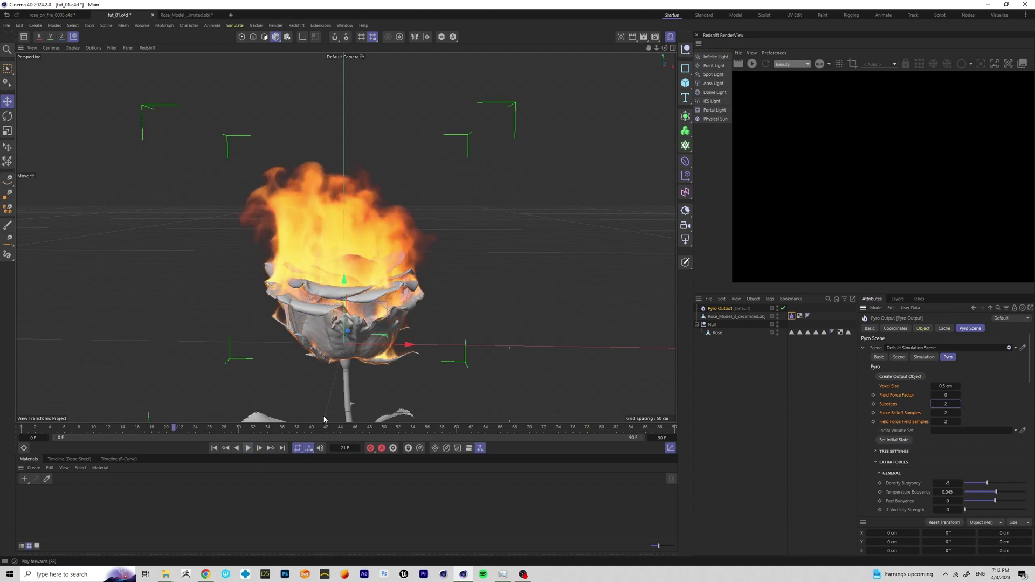
mouse_move(331, 294)
alt+mouse_down()
mouse_move(338, 278)
mouse_move(318, 254)
mouse_move(341, 257)
mouse_move(325, 269)
mouse_move(366, 254)
mouse_move(426, 262)
mouse_move(296, 263)
mouse_move(425, 267)
alt+mouse_up()
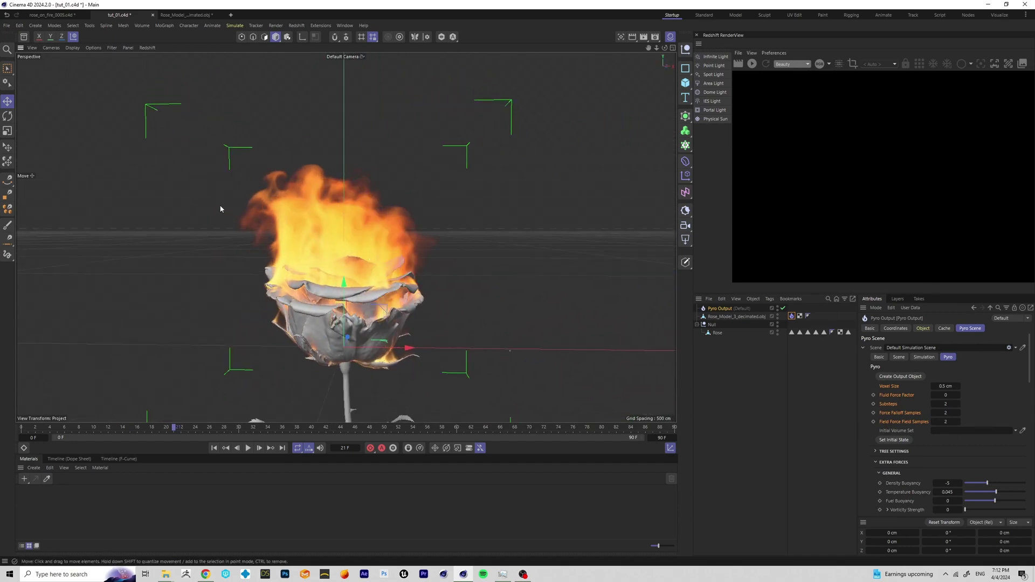
mouse_move(354, 276)
alt+mouse_down()
mouse_move(186, 262)
mouse_move(345, 266)
alt+mouse_up()
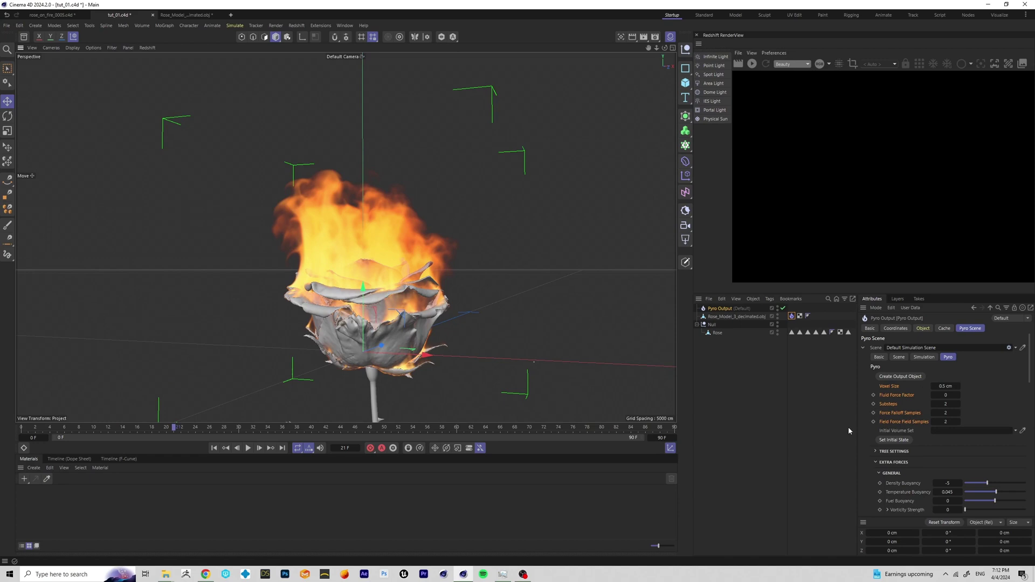
mouse_move(377, 323)
alt+mouse_down()
mouse_move(431, 348)
mouse_move(439, 309)
mouse_move(467, 292)
mouse_move(439, 293)
mouse_move(471, 299)
alt+mouse_up()
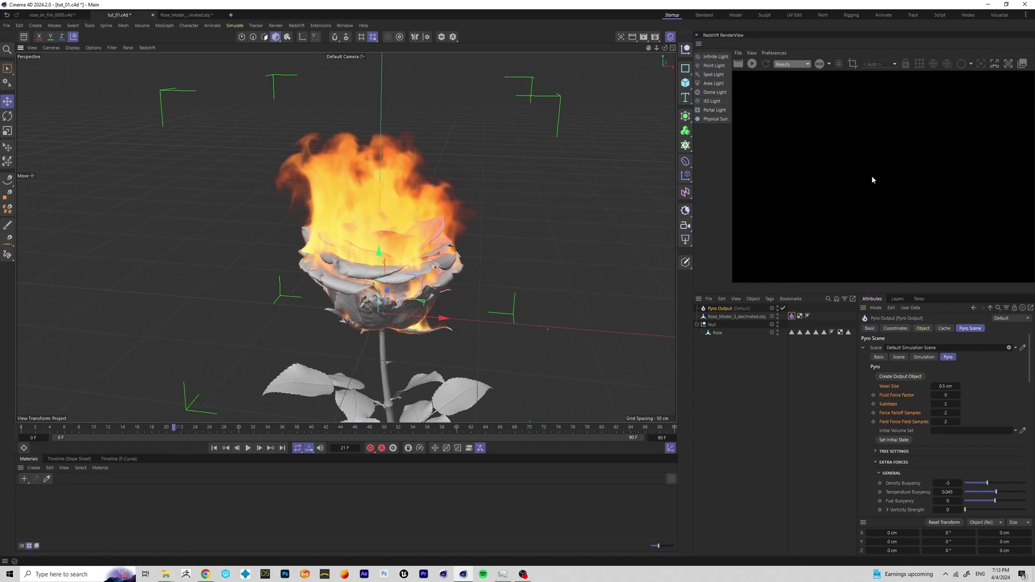
Step: Start the interactive preview render of the rose in the Redshift RenderView
click(752, 66)
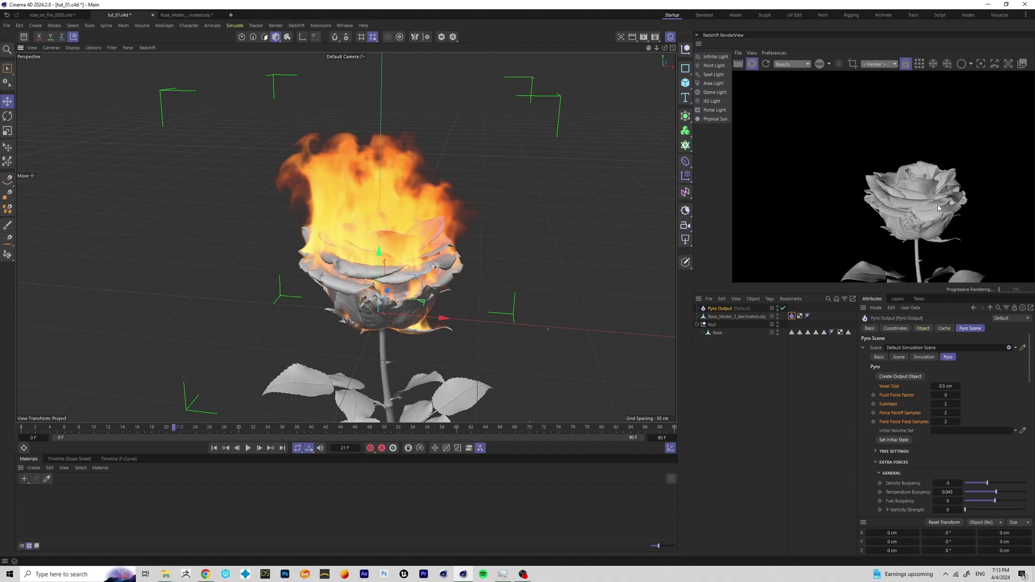
scroll(937, 203, down, 2)
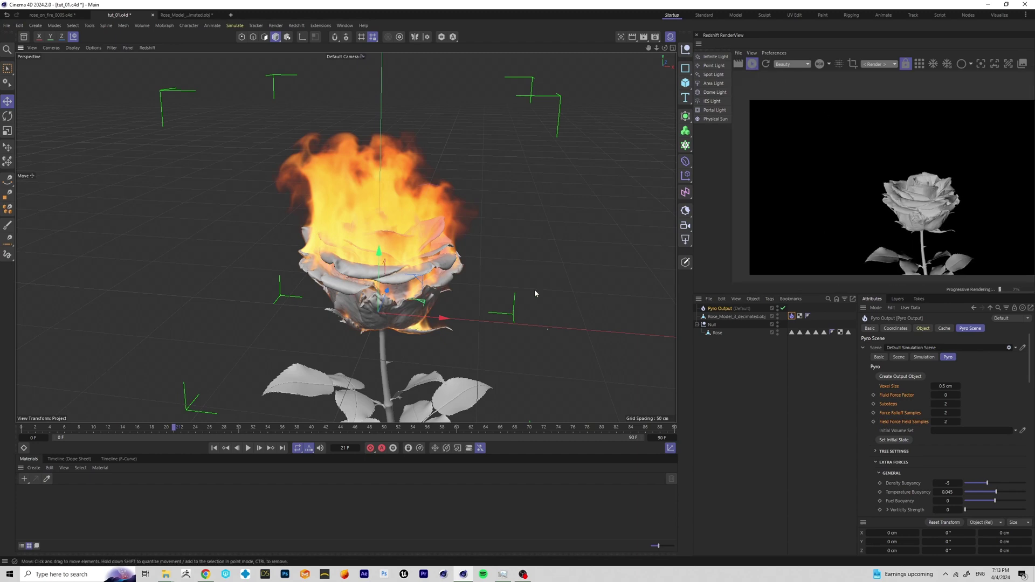
alt+drag(504, 289, 487, 289)
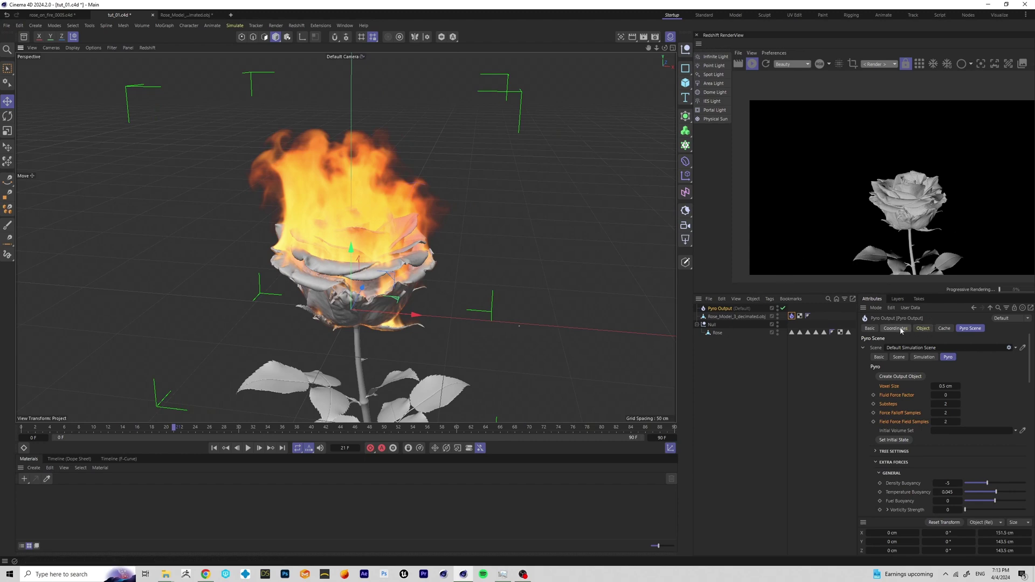
Step: Create a Pyro Volume material and assign it to the Pyro Output object
click(34, 469)
mouse_move(49, 493)
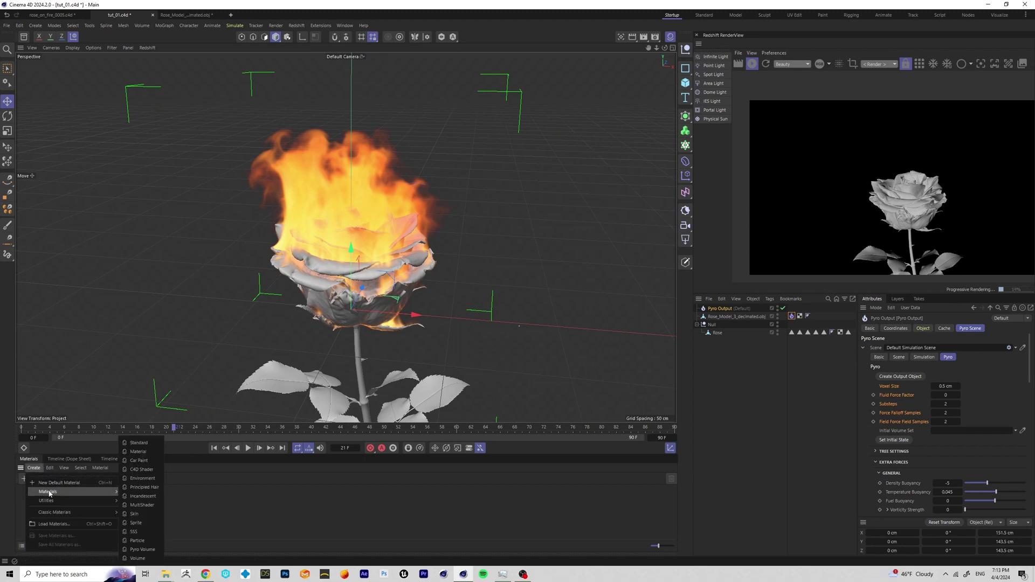
click(143, 549)
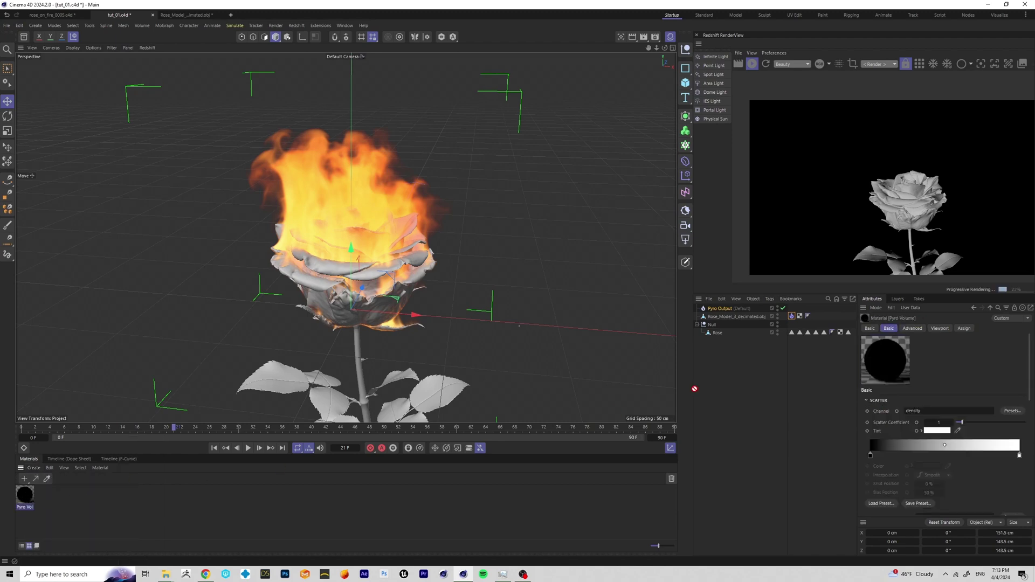
drag(732, 299, 728, 308)
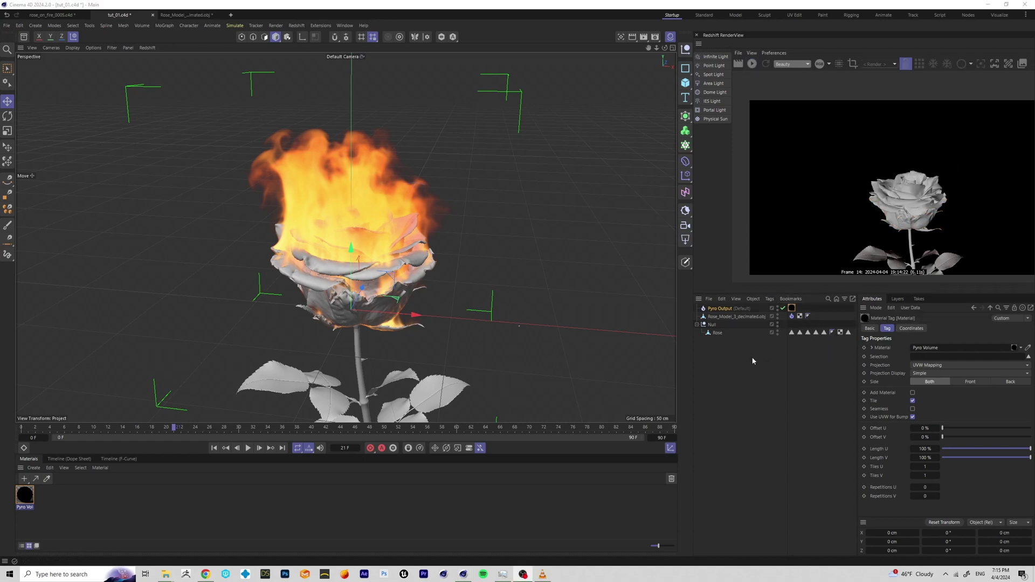
Step: Set the substeps to 0 in the Pyro Output object's Pyro scene settings
click(719, 308)
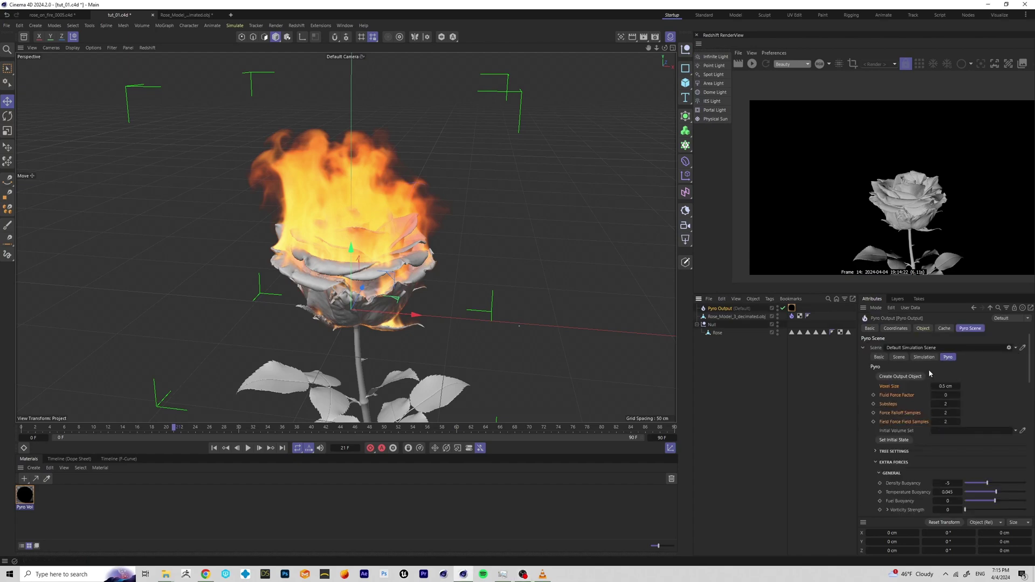
click(952, 403)
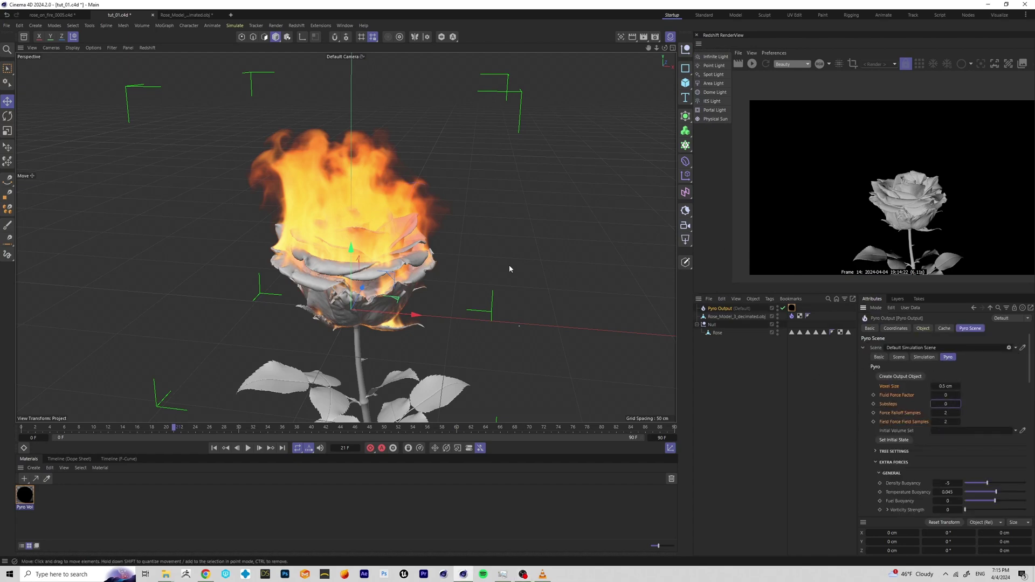
Step: Set the Pyro Emitter's noise scale to 200% and brightness to -35%, and run the simulation to frame 36
mouse_move(406, 269)
alt+mouse_down()
mouse_move(435, 299)
mouse_move(379, 257)
mouse_move(401, 242)
mouse_move(284, 263)
mouse_move(324, 288)
mouse_move(386, 300)
mouse_move(289, 231)
mouse_move(378, 281)
mouse_move(405, 270)
mouse_move(387, 262)
alt+mouse_up()
mouse_move(459, 279)
alt+mouse_down()
mouse_move(422, 250)
mouse_move(389, 245)
alt+mouse_up()
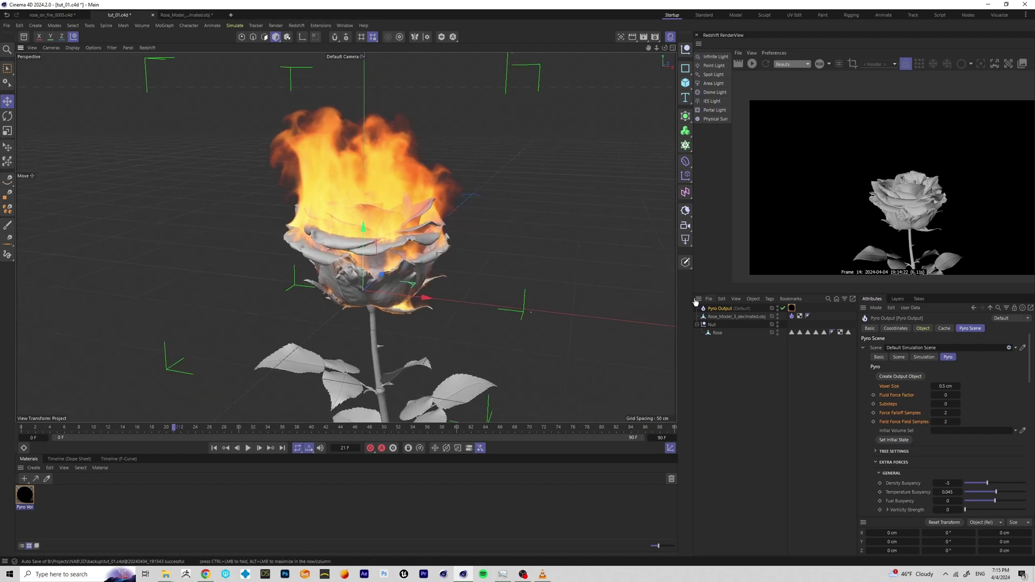
click(791, 316)
scroll(898, 445, down, 5)
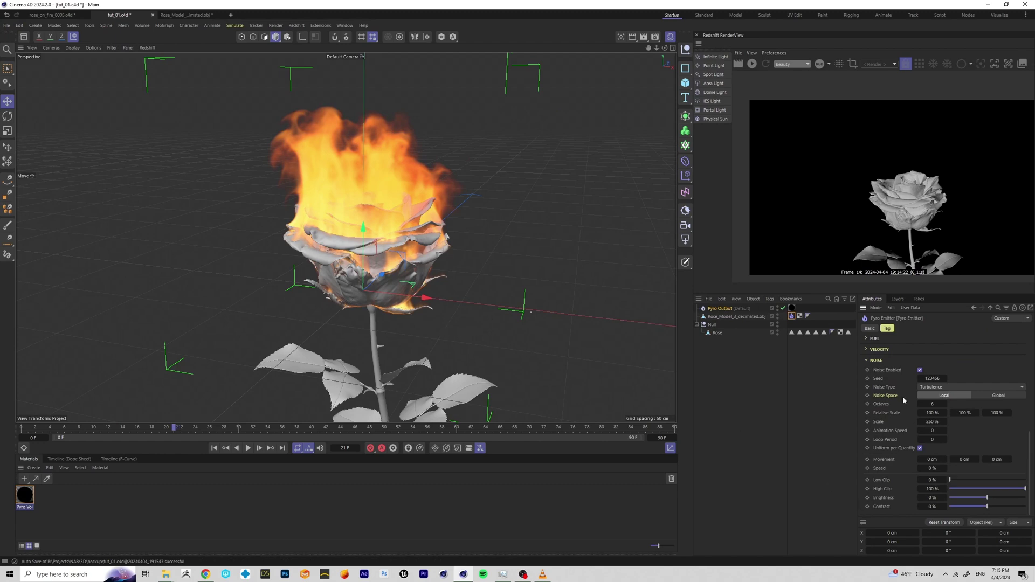
double_click(932, 422)
text(200)
drag(969, 498, 975, 499)
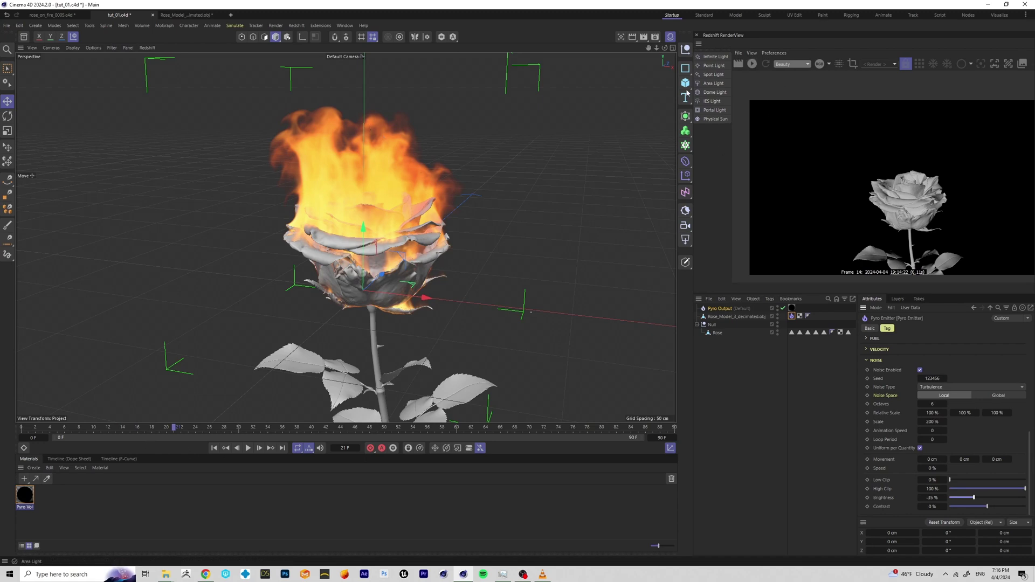
click(248, 448)
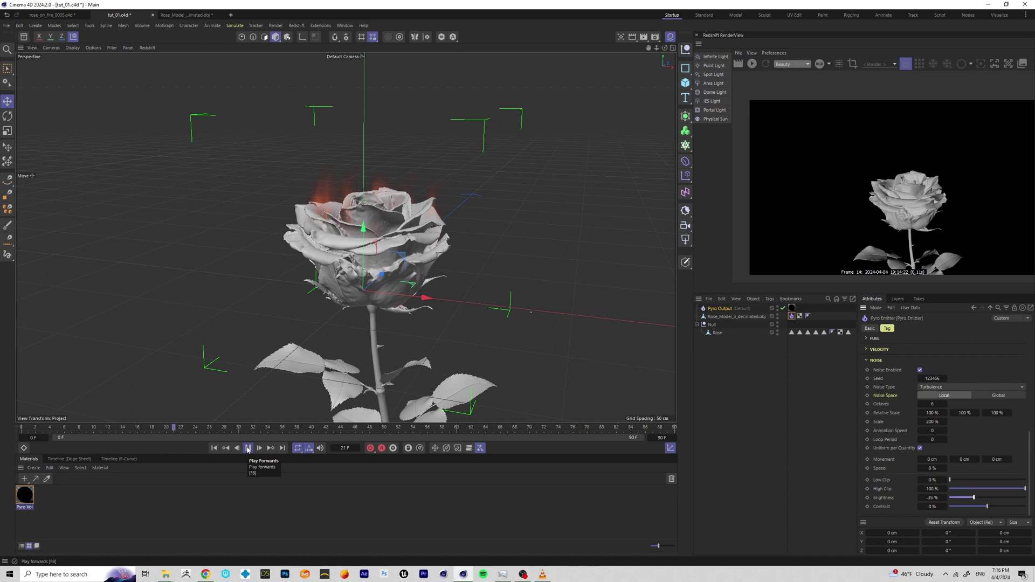
key(F8)
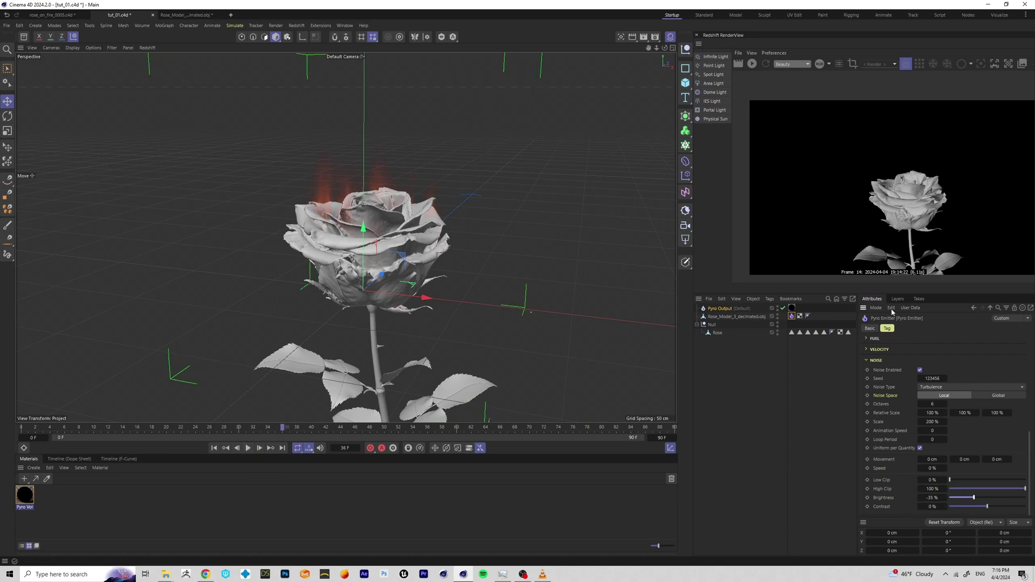
Step: Set the emitter's noise brightness to about -19% and contrast to about 35%, and run the simulation to frame 33
drag(979, 500, 1001, 510)
click(248, 448)
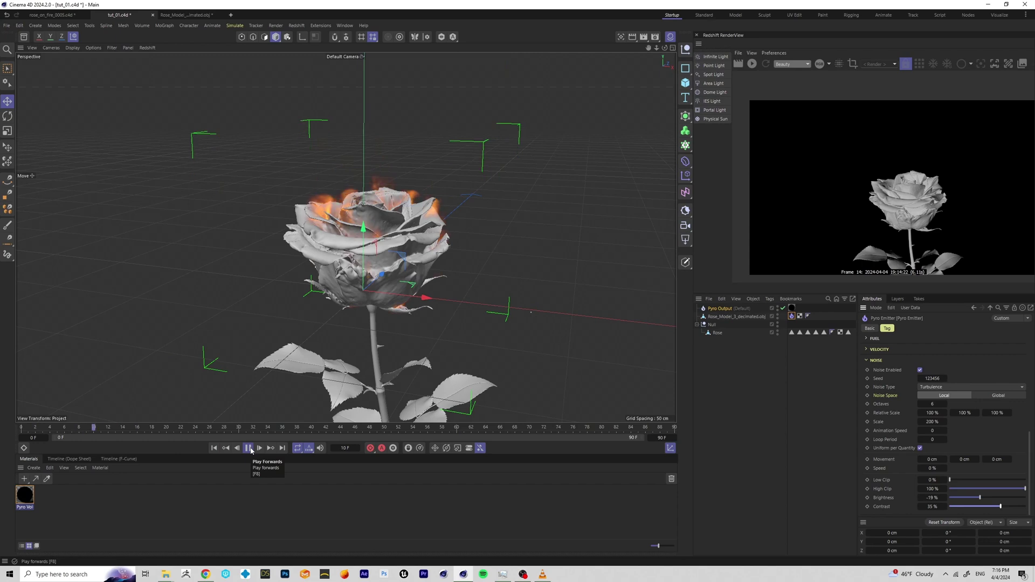
click(248, 448)
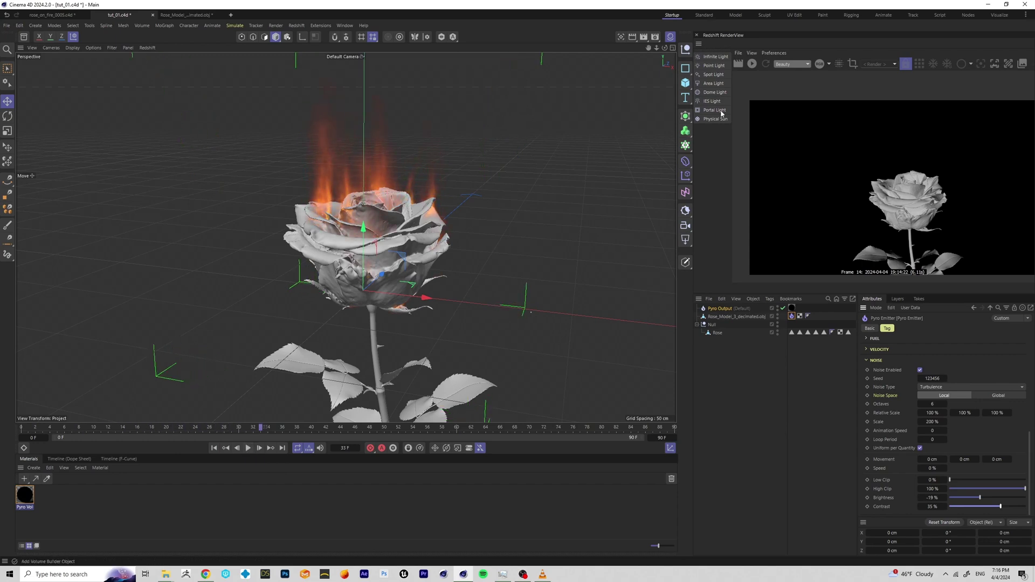
Step: Start the Redshift interactive preview, open the Pyro Volume material tag and frame the burning rose from slightly above
click(752, 64)
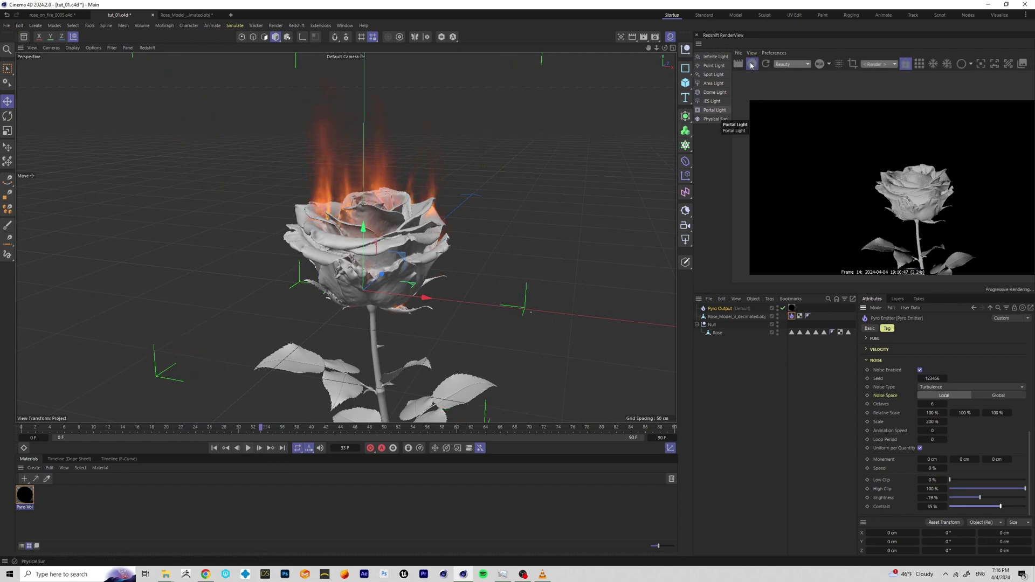
click(799, 316)
scroll(435, 267, up, 3)
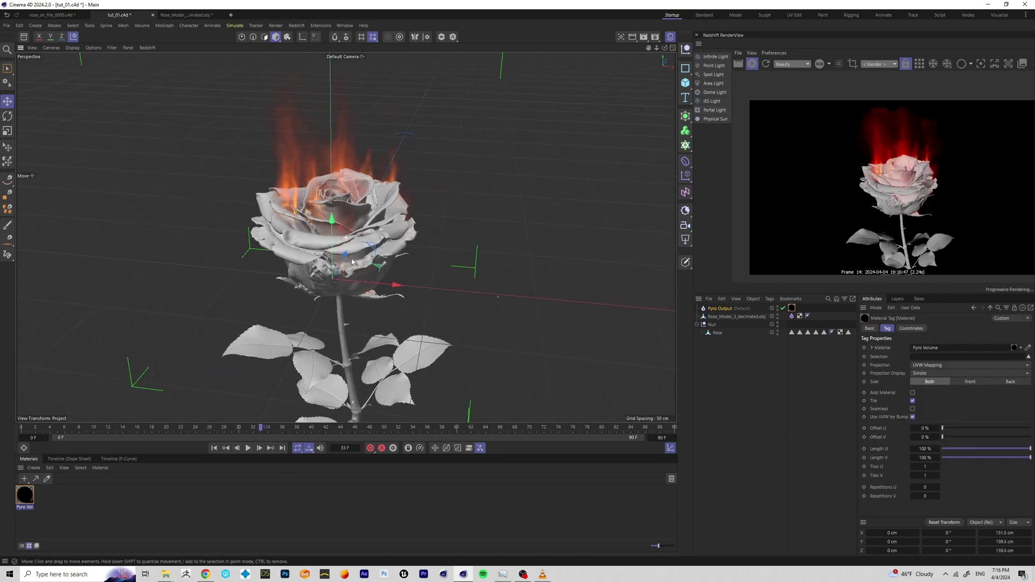
scroll(352, 262, up, 2)
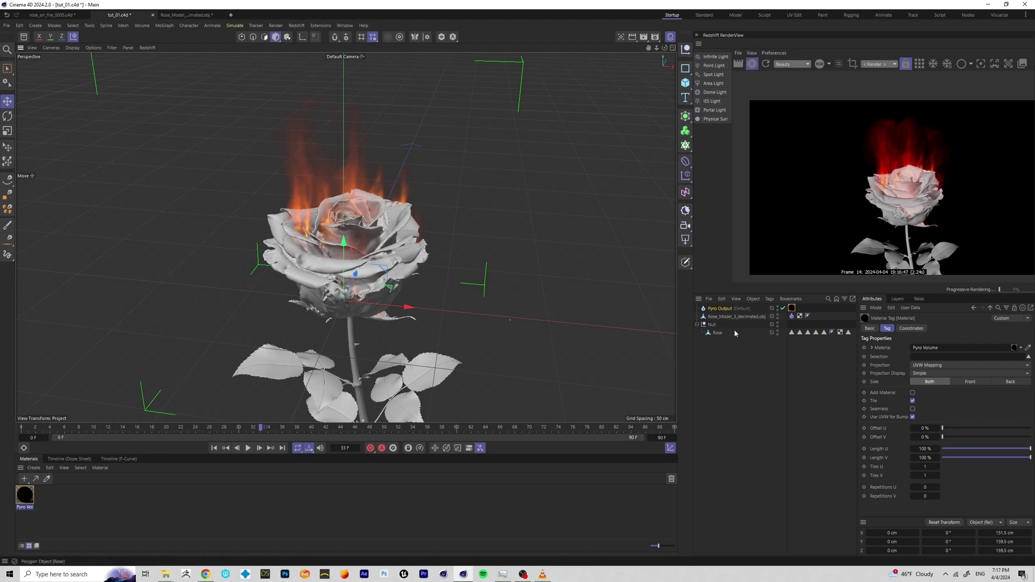
Step: Set the Pyro Emitter's Temperature Set to 6000 and Temperature Add to 2000, and replay the simulation from the first frame
click(792, 317)
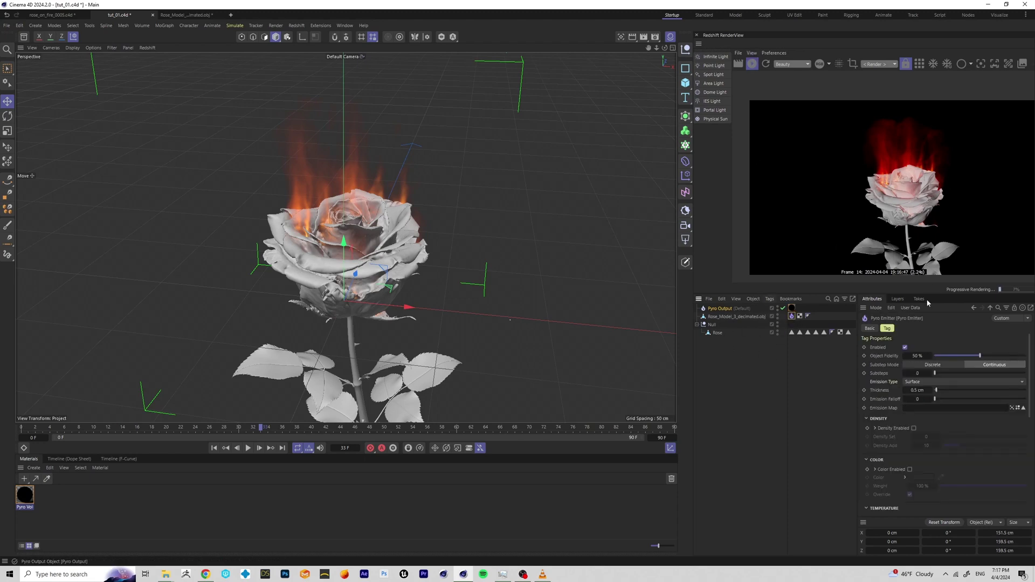
scroll(884, 397, down, 2)
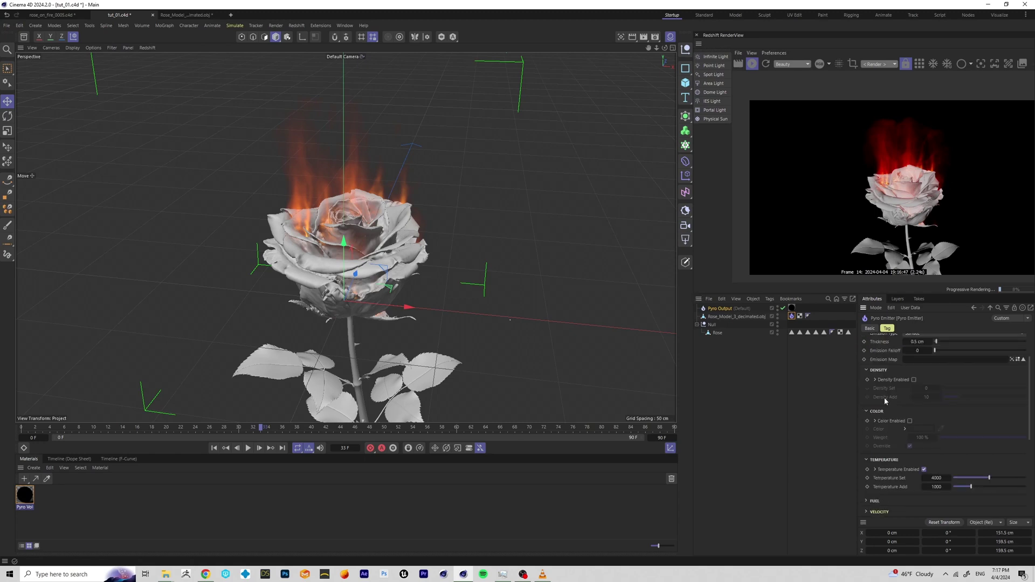
double_click(935, 429)
text(6000)
key(Tab)
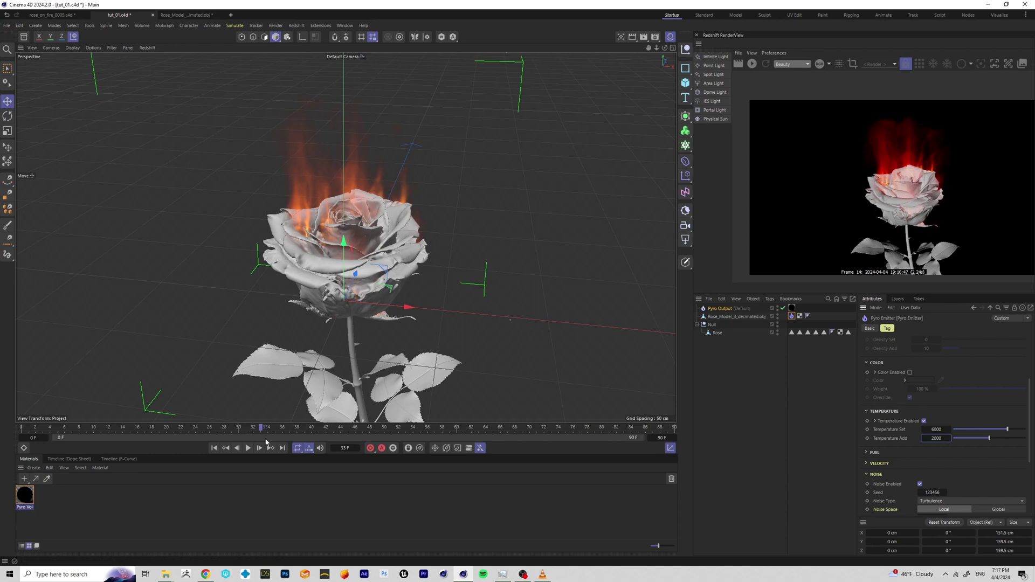
click(214, 448)
click(249, 448)
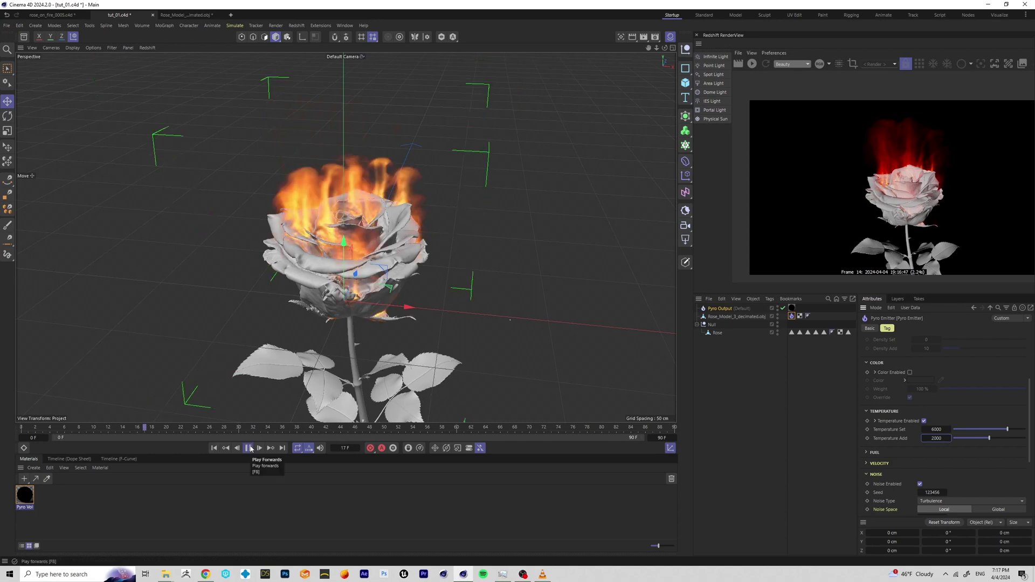
click(249, 448)
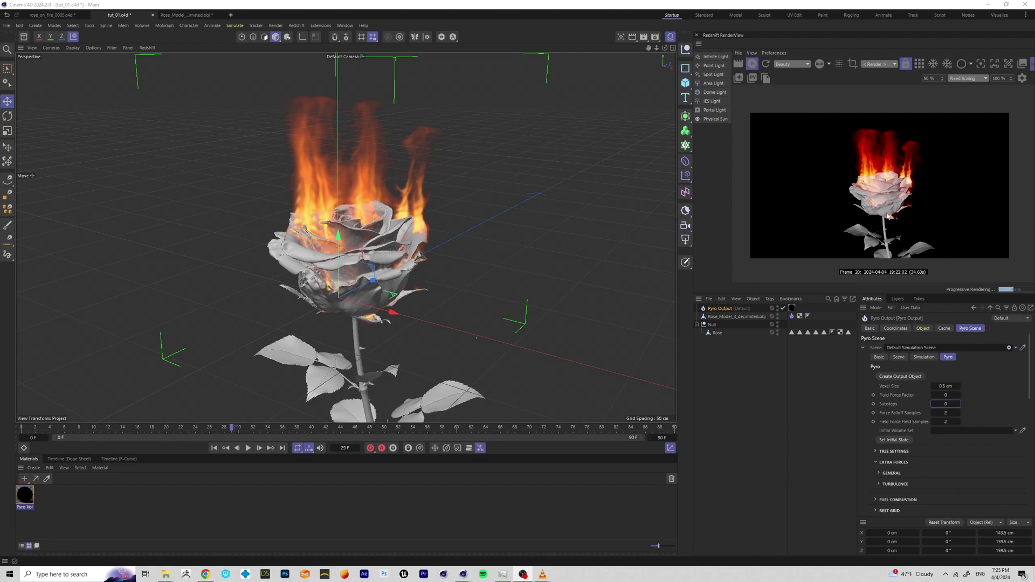
Step: Set the Pyro scene's substeps to 2, stop the preview render and replay the simulation from the first frame to frame 21
click(906, 190)
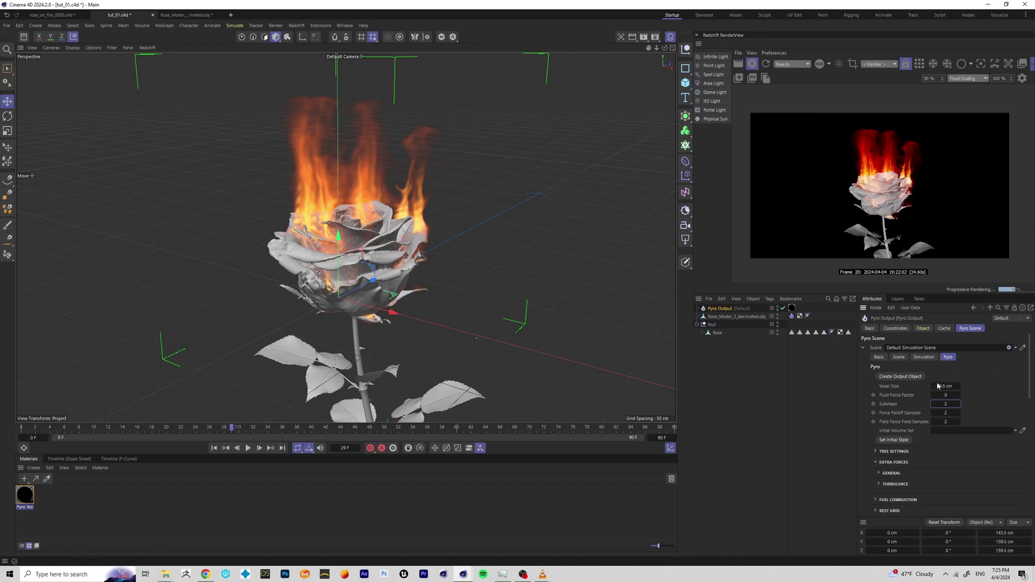
click(753, 65)
click(248, 448)
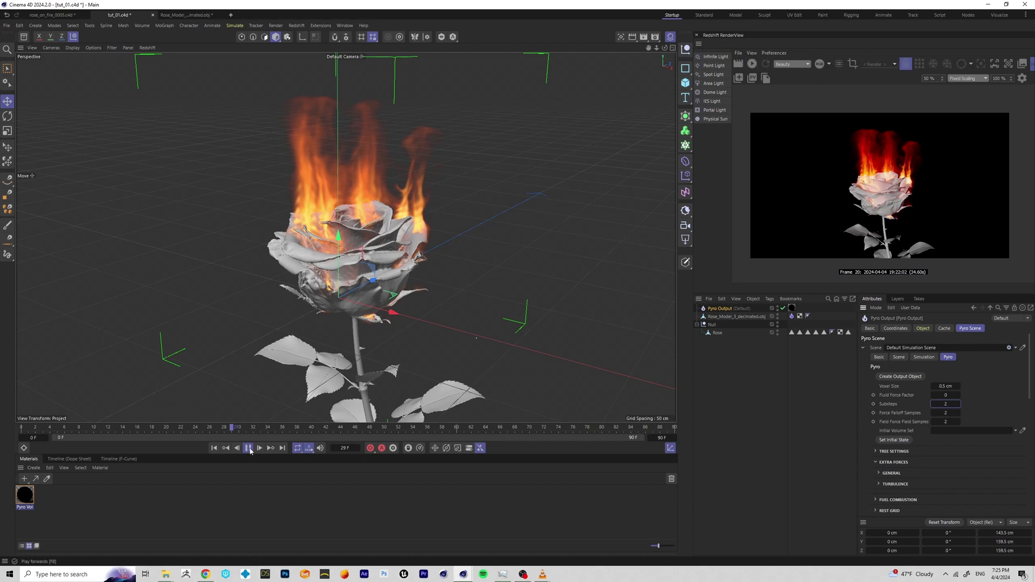
click(214, 448)
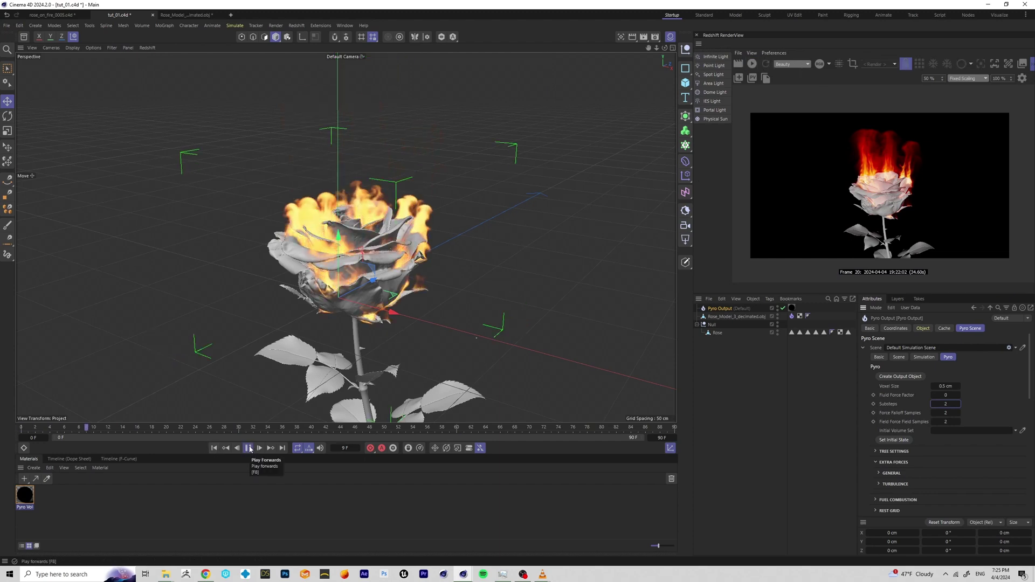
click(248, 448)
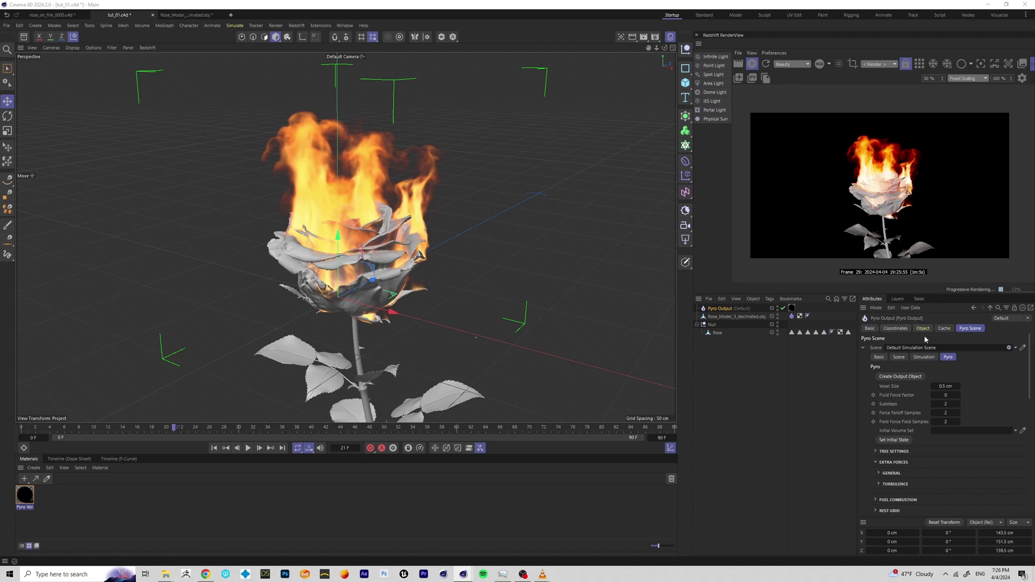
Step: Open the Default Simulation Scene's Scene settings and send a snapshot of the current render to the Picture Viewer
click(919, 358)
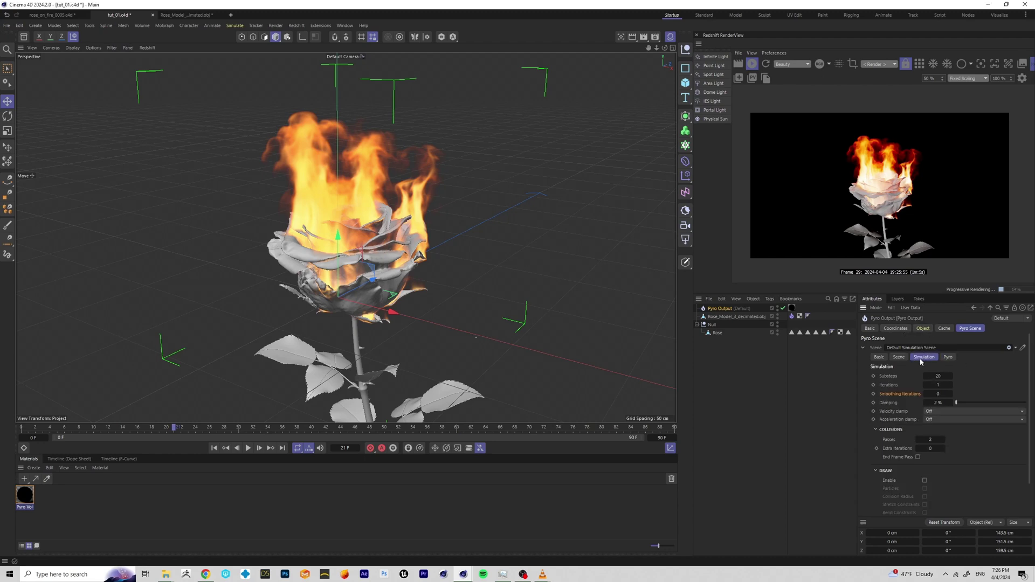
click(898, 358)
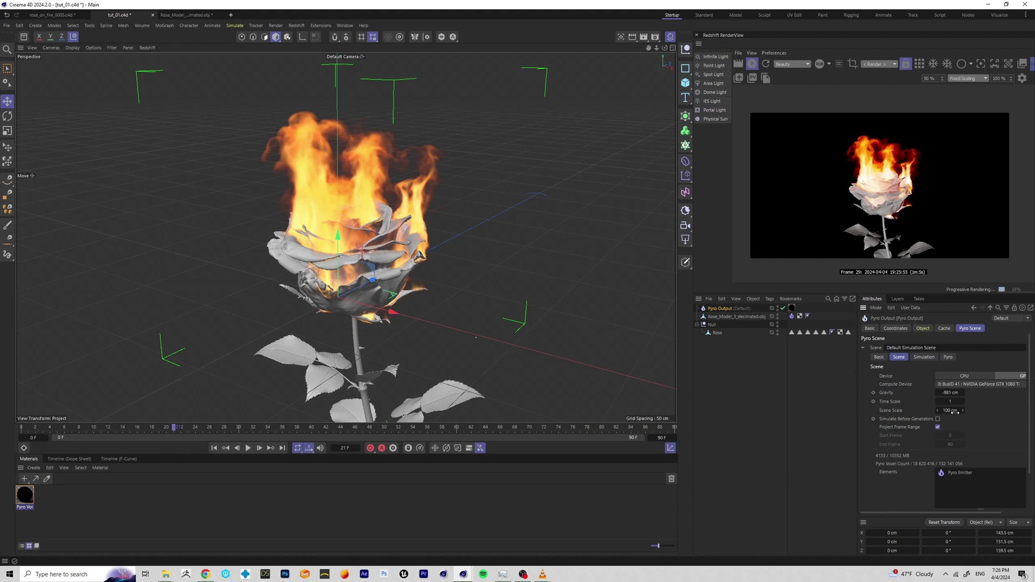
click(752, 77)
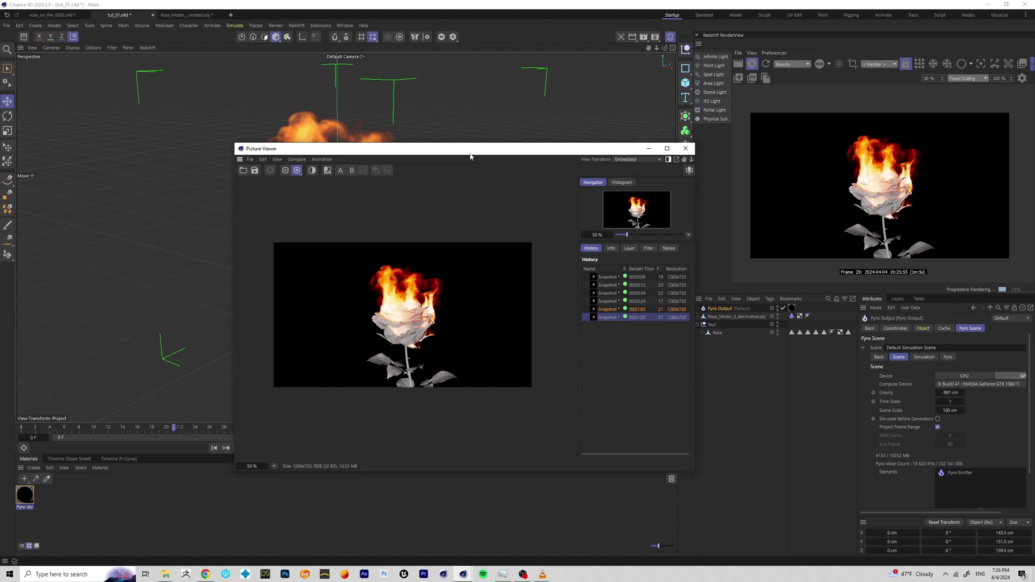
click(488, 141)
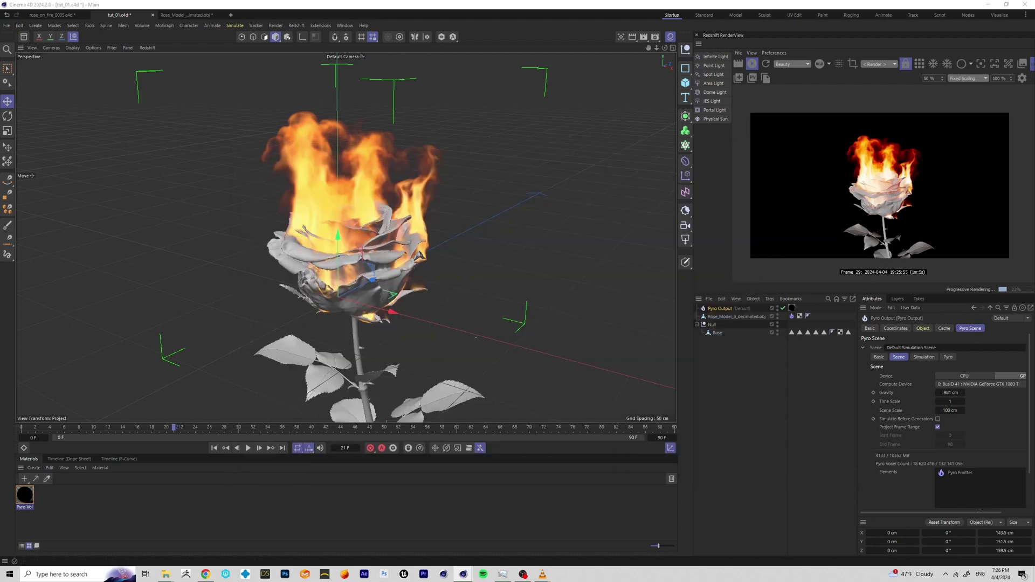
Step: Set the Scene Scale to 50 cm, stop the preview render and replay the simulation from the first frame to frame 17
click(950, 410)
text(5)
click(752, 64)
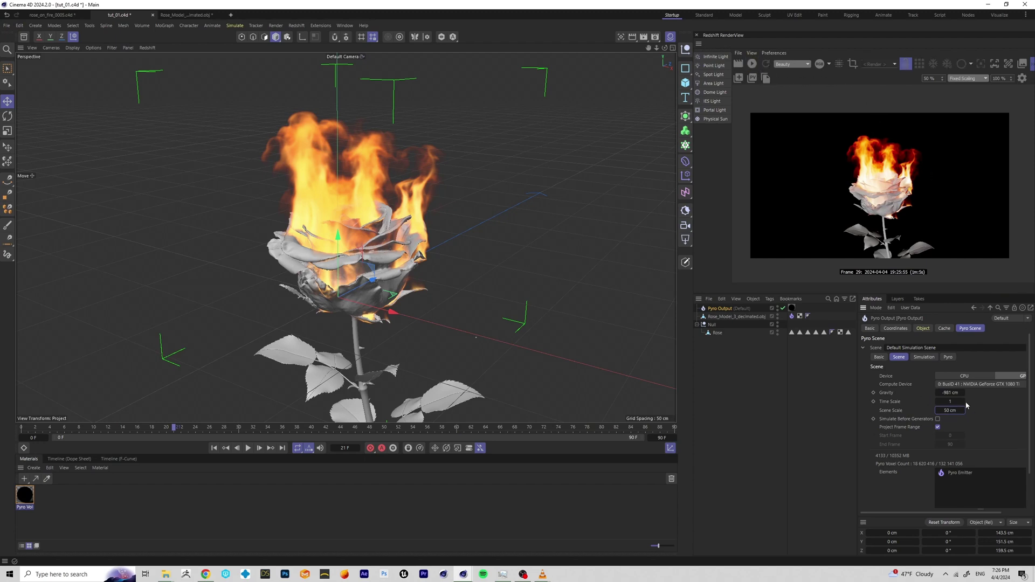
click(214, 447)
click(248, 448)
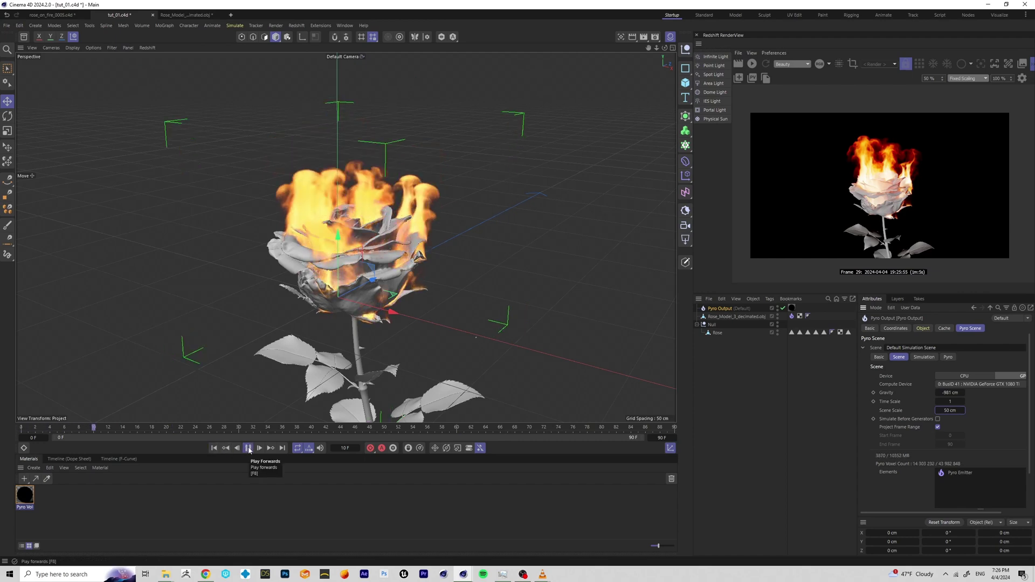
click(248, 448)
Step: Render the 50 cm scene scale result and compare its snapshot with the previous one in the Picture Viewer
click(752, 64)
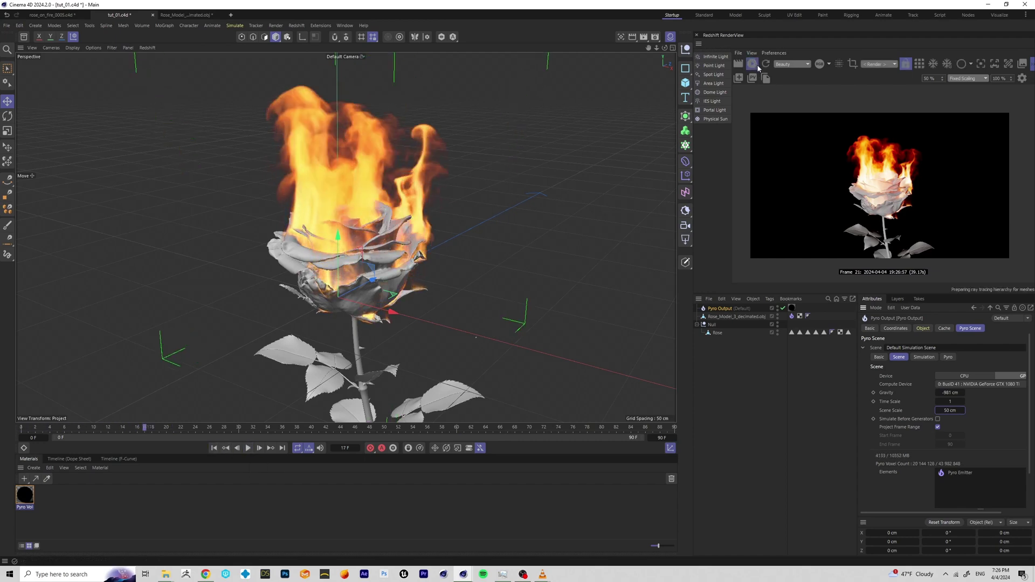
click(481, 268)
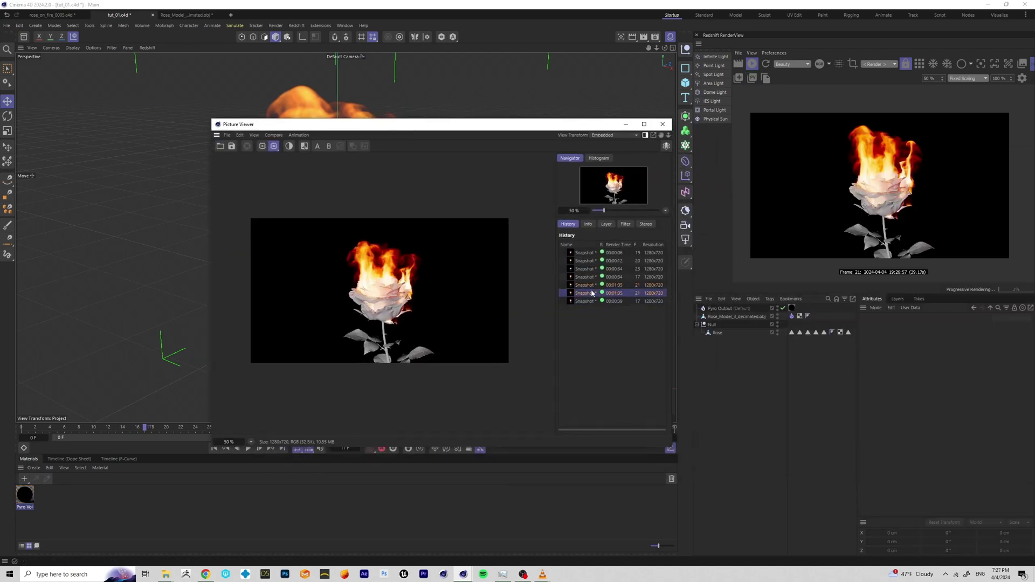
click(582, 301)
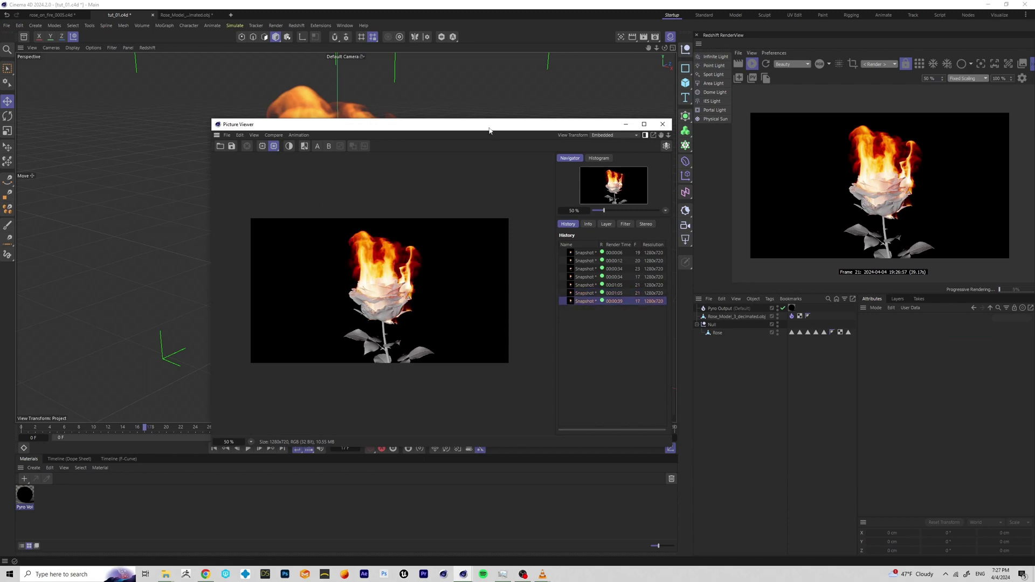
click(663, 124)
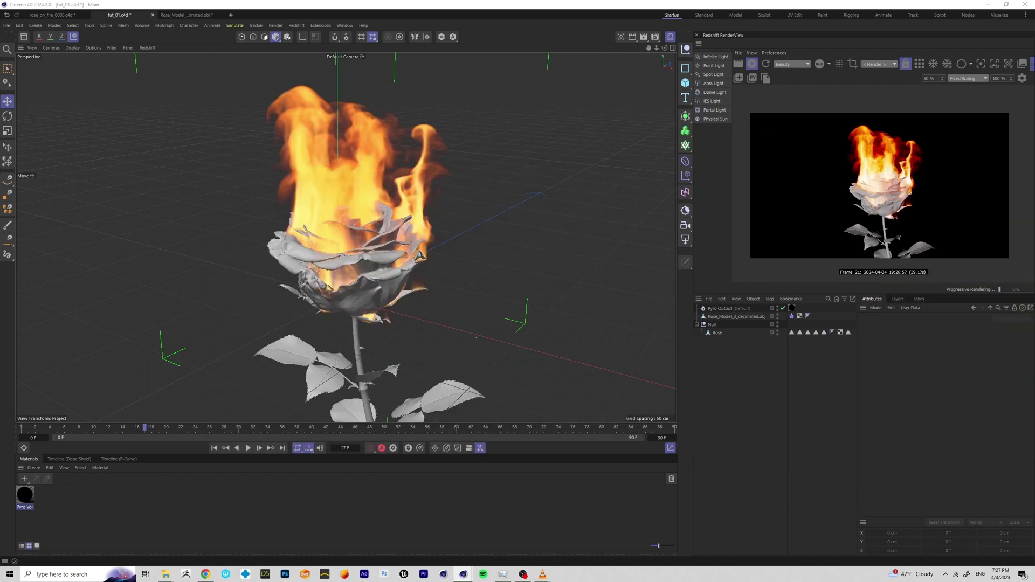
Step: Set the Pyro scene's Time Scale to 0.5 and replay the simulation from the first frame to frame 22
click(732, 311)
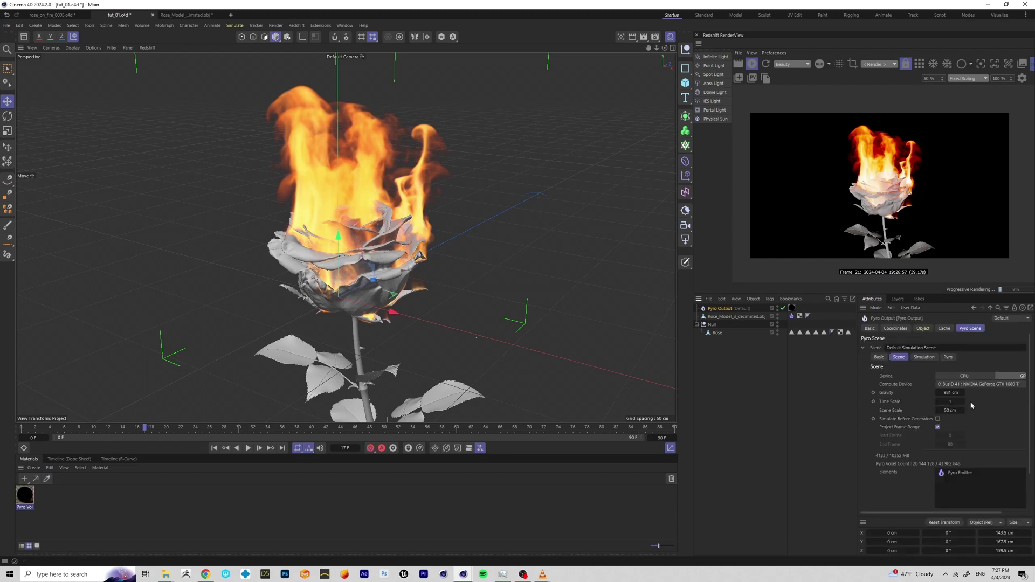
double_click(949, 401)
click(752, 64)
click(214, 447)
click(247, 448)
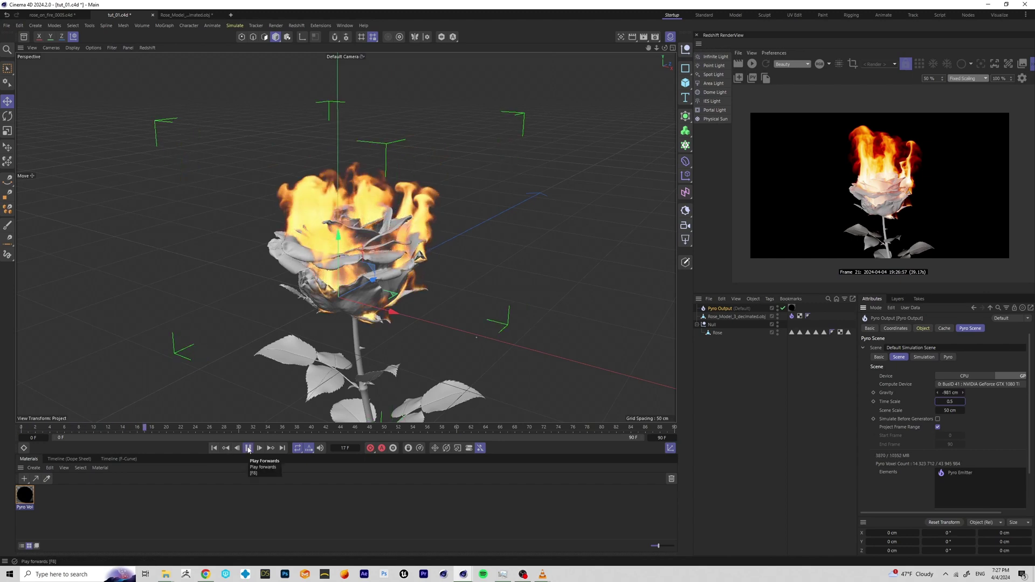
click(247, 448)
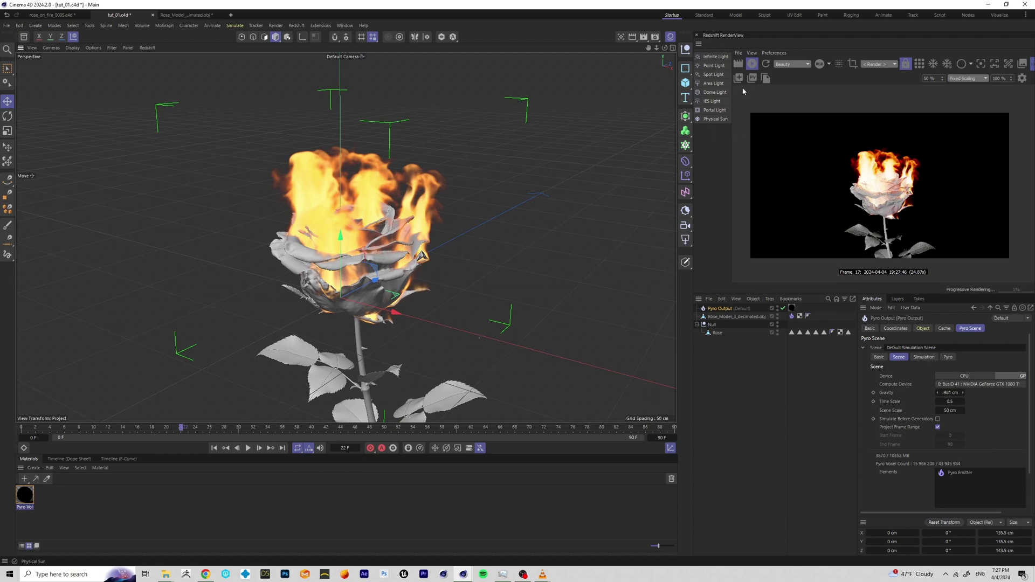
Step: Compare the half time scale render snapshot with the preceding frame 17 snapshot in the Picture Viewer
key(shift+F6)
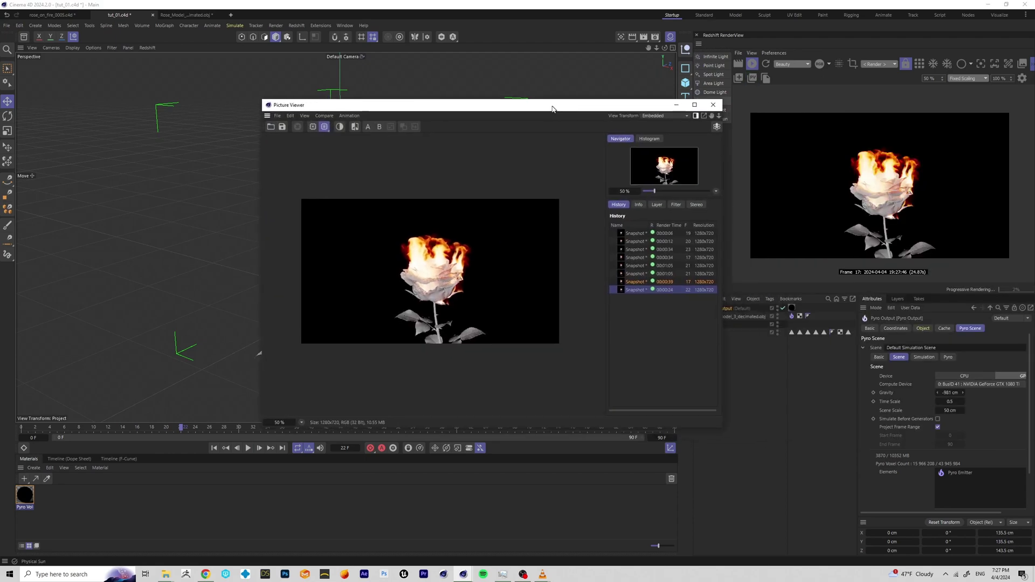
click(633, 281)
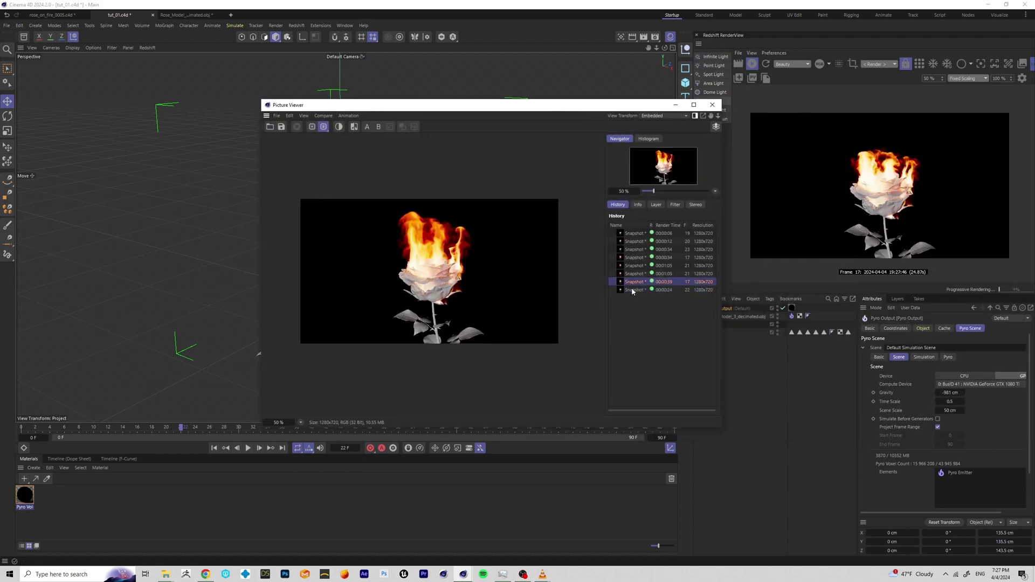
click(634, 290)
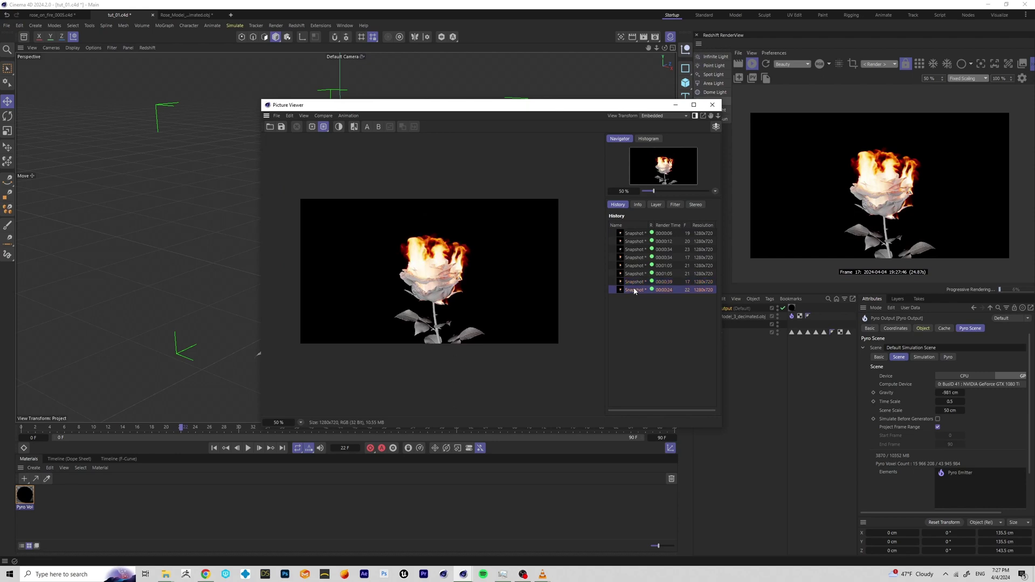
Step: Flip repeatedly between the frame 17 and frame 22 snapshots to examine the flame shape and detail, and close the Picture Viewer
click(628, 285)
click(629, 292)
click(628, 284)
click(630, 291)
click(629, 283)
click(630, 290)
click(632, 282)
click(631, 290)
click(630, 282)
click(630, 289)
click(630, 283)
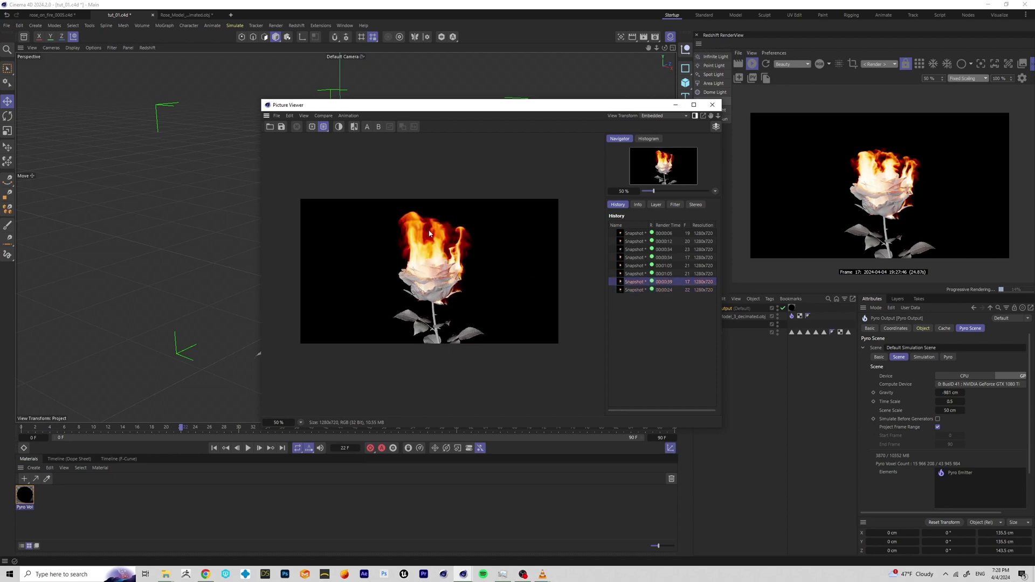
click(631, 291)
click(633, 281)
click(634, 289)
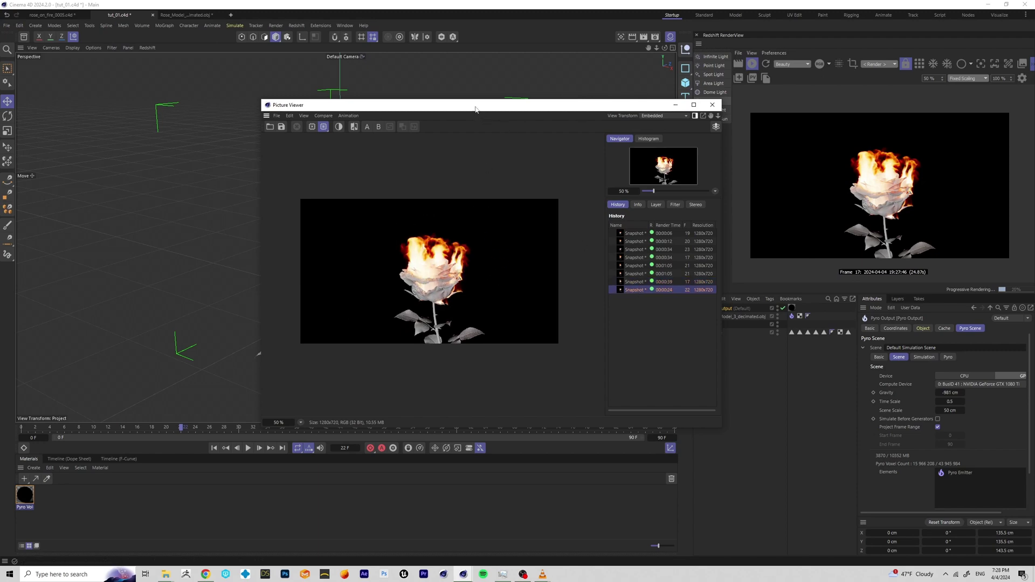
click(712, 105)
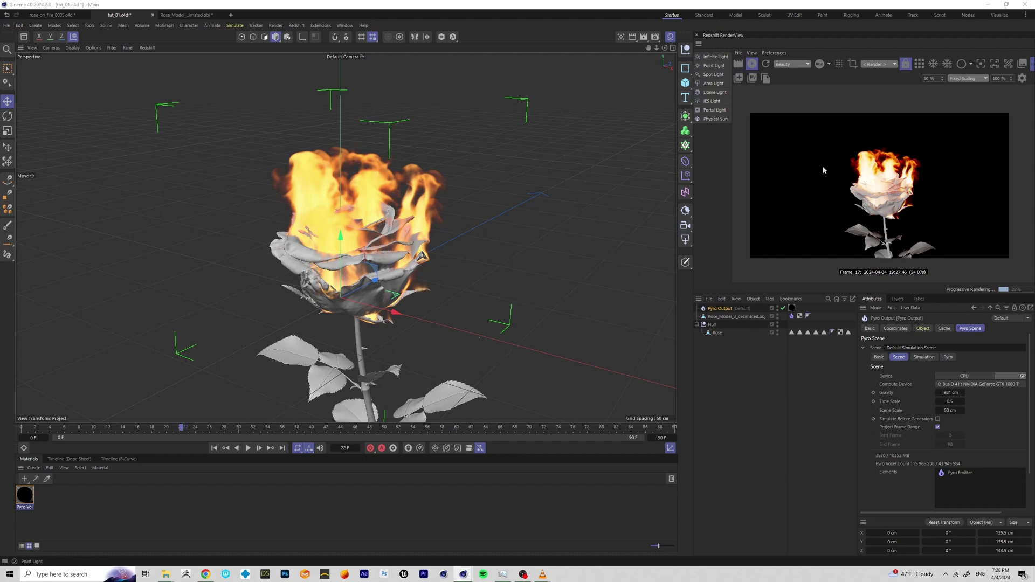
Step: Stop the preview render and cache the Pyro Output simulation to VDB files
click(751, 64)
key(alt+Tab)
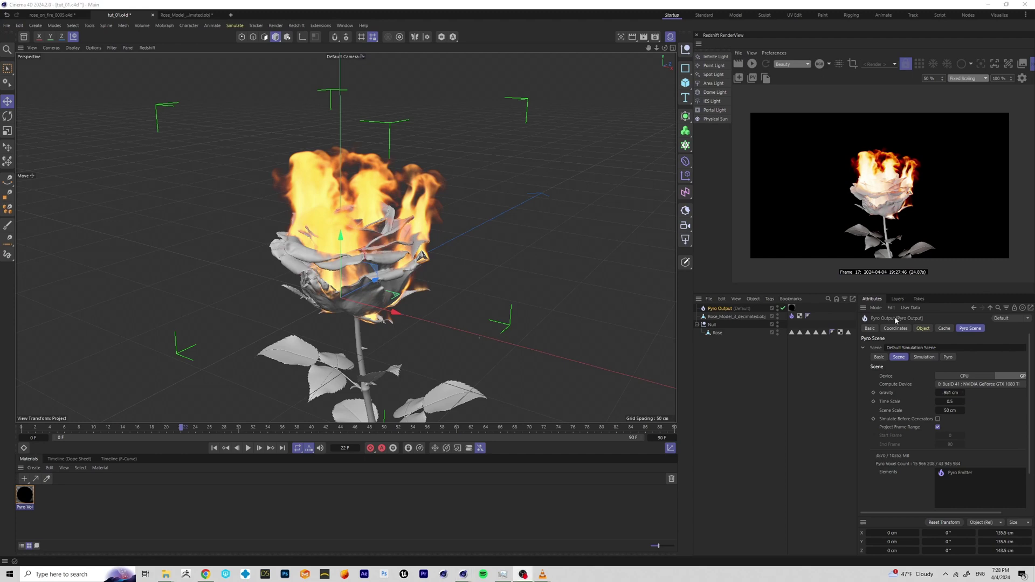
click(944, 329)
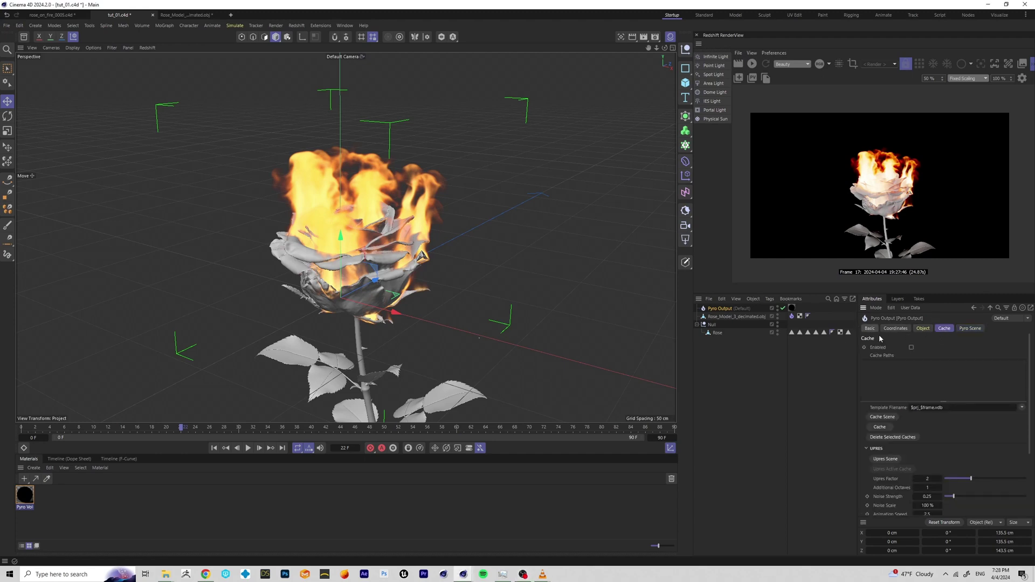
click(879, 427)
click(515, 316)
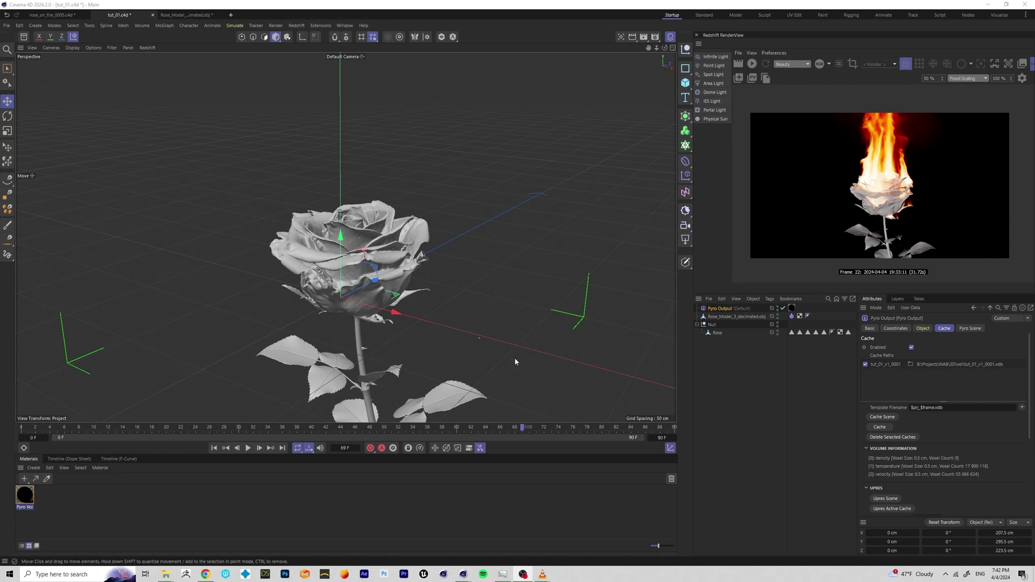
Step: Move the cached simulation to frame 39, run a Redshift test render of the burning rose and stop it
drag(523, 428, 476, 431)
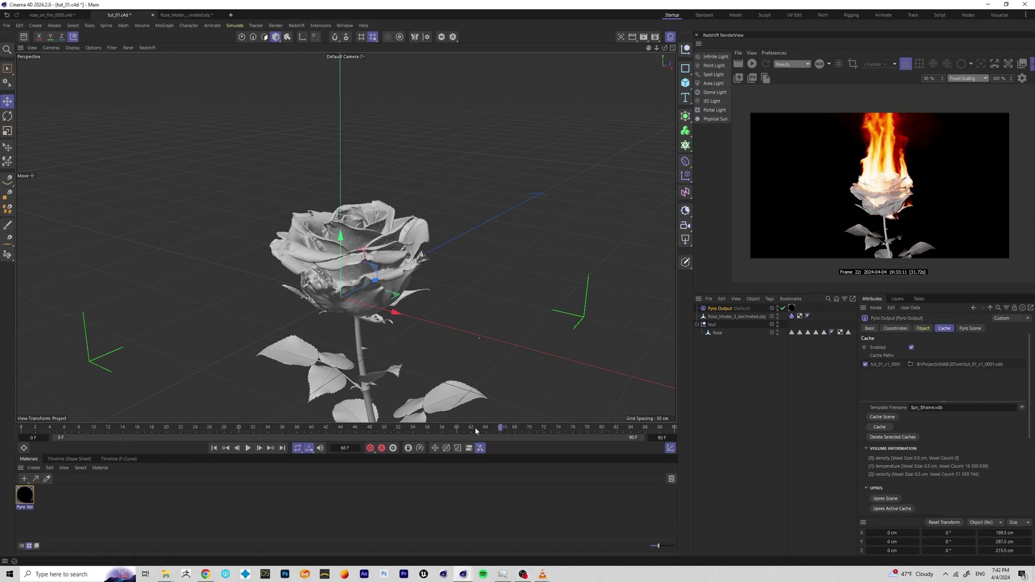
click(303, 429)
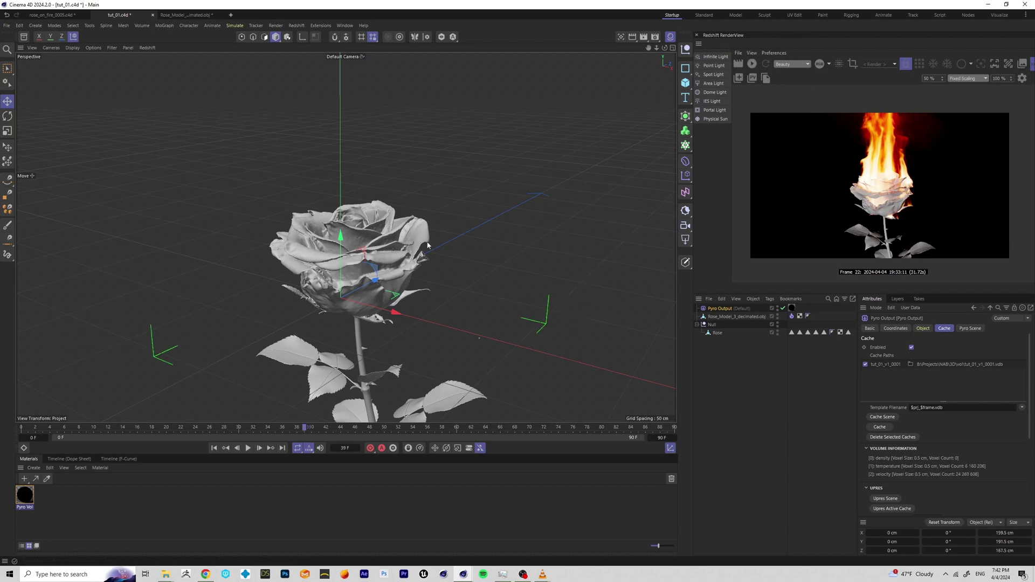
click(751, 64)
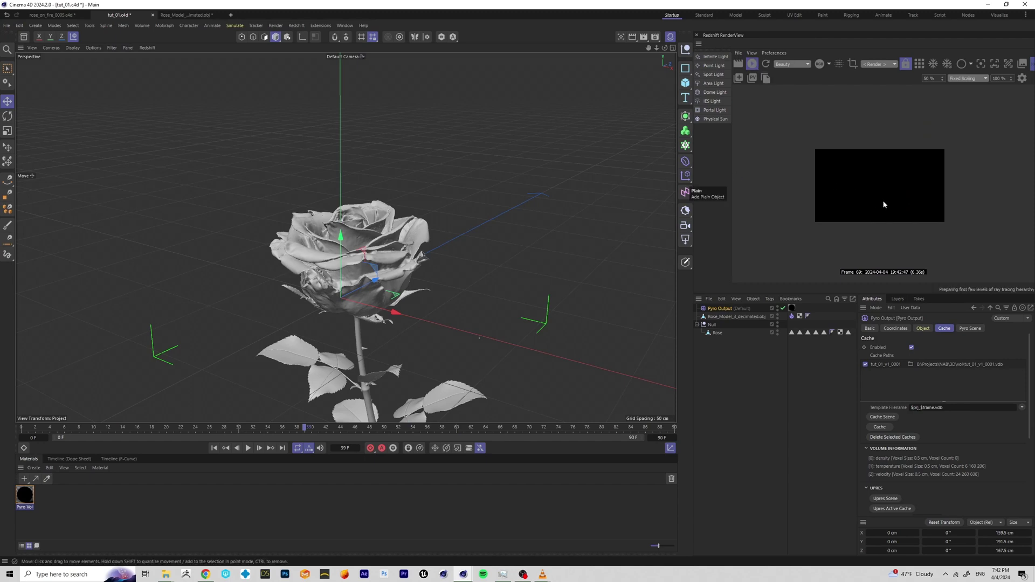
scroll(884, 195, up, 4)
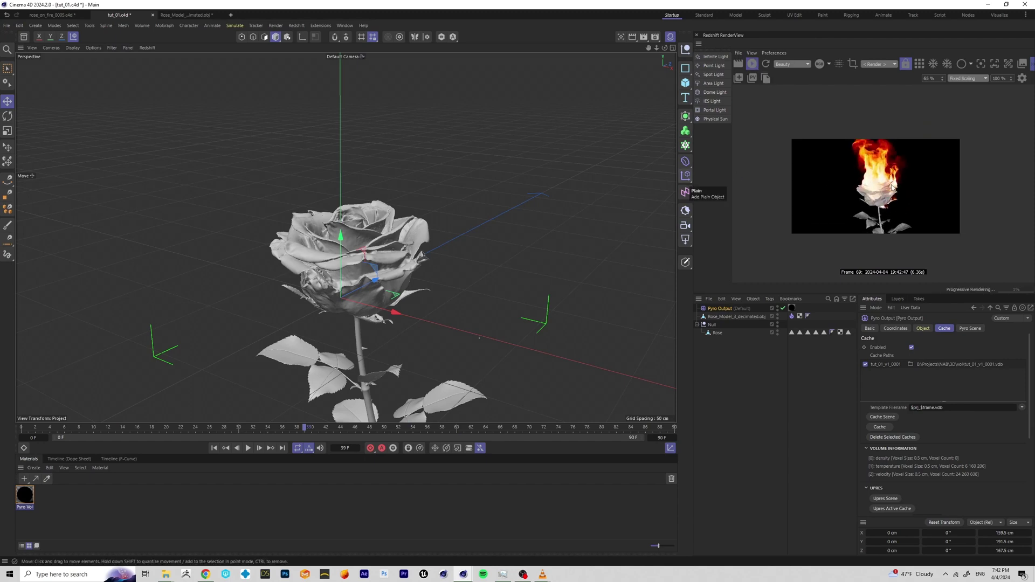
click(752, 64)
Step: Play the rendered sequence of the half time scale cache in the Picture Viewer to examine the fire's motion
key(shift+F6)
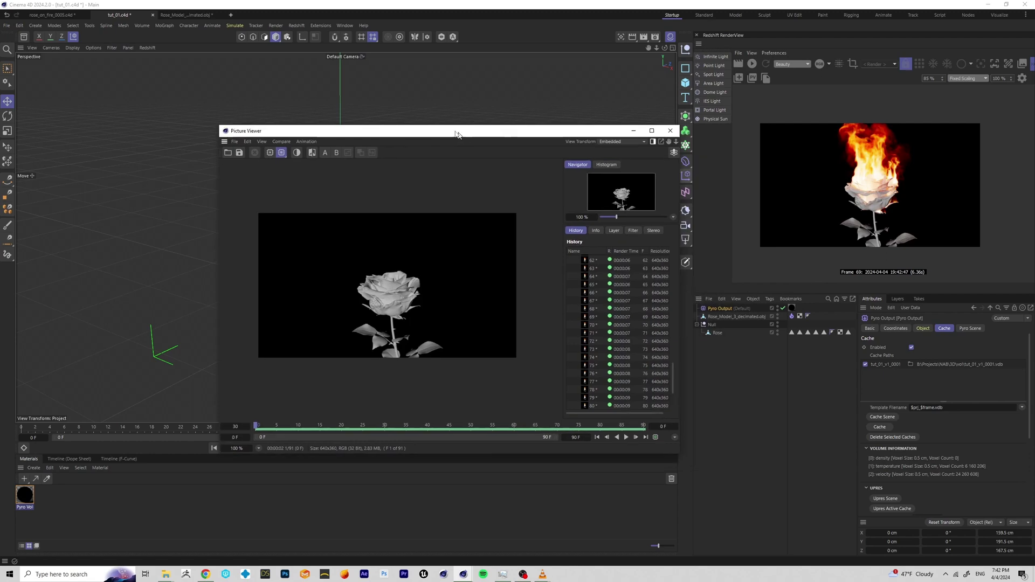
click(528, 428)
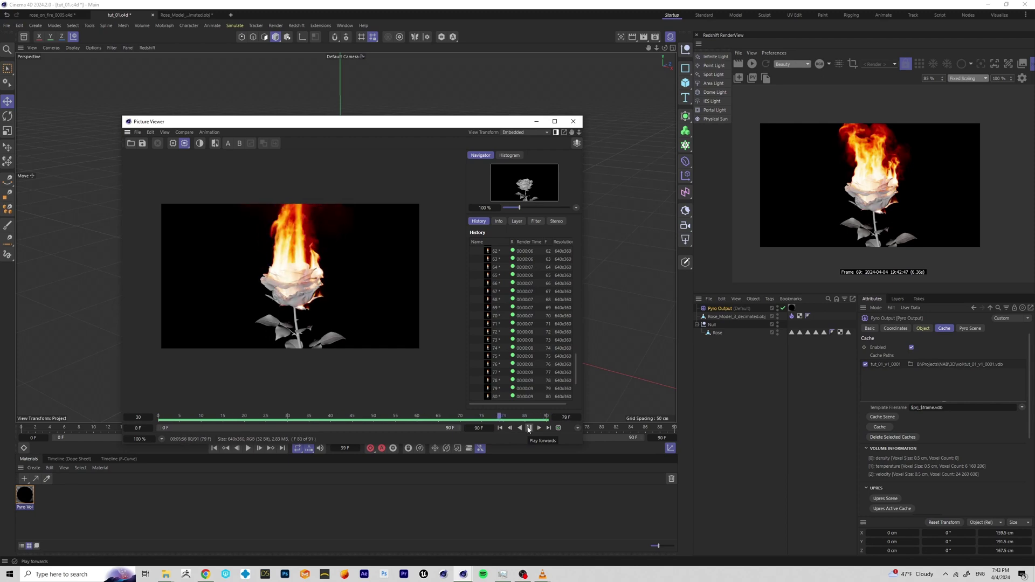
click(988, 325)
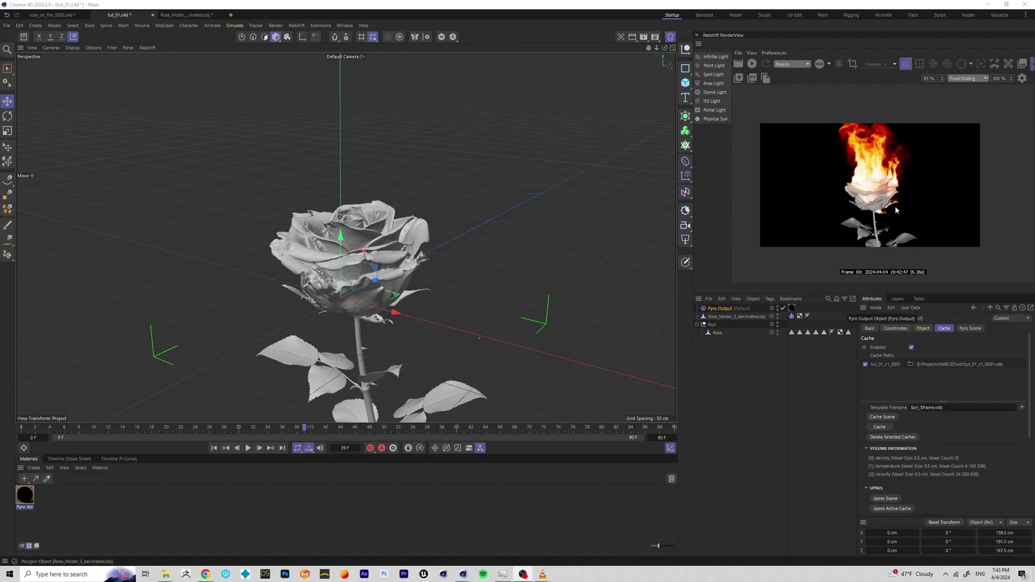
Step: Set the Pyro scene's Time Scale to 0.25 and cache the scene again as a second version
click(895, 329)
click(923, 328)
click(896, 328)
click(970, 328)
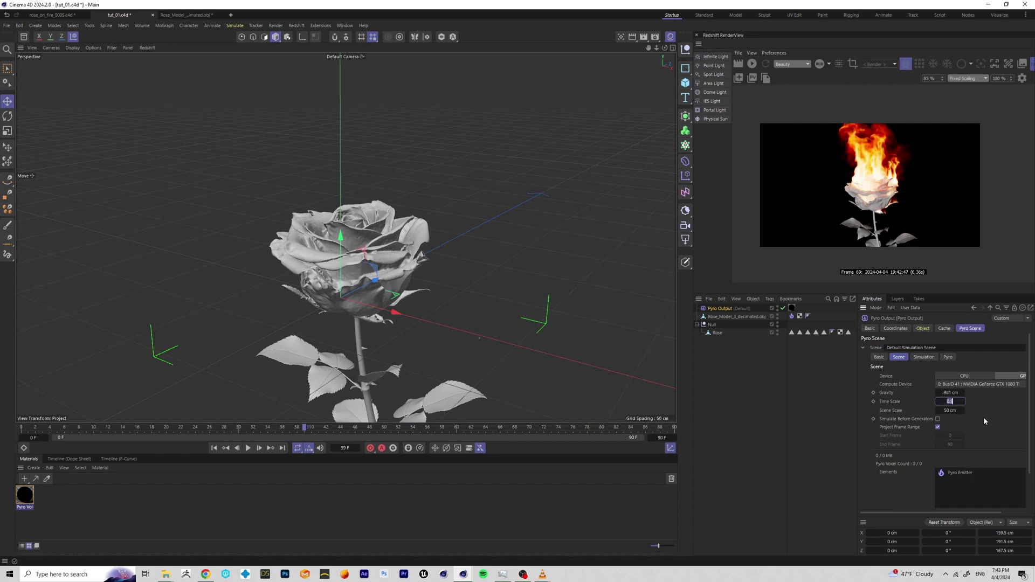
text(25)
key(Return)
click(946, 328)
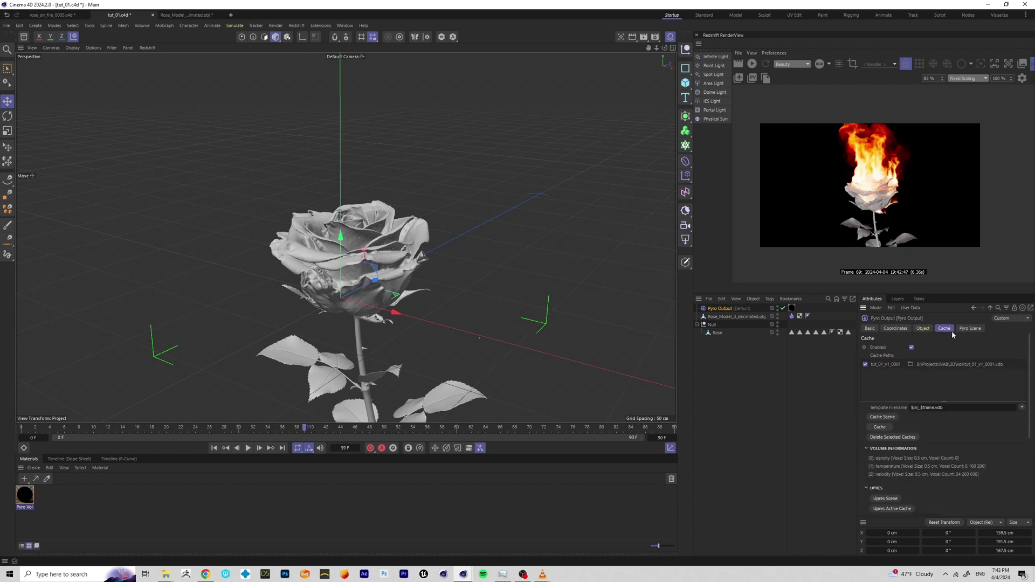
click(888, 420)
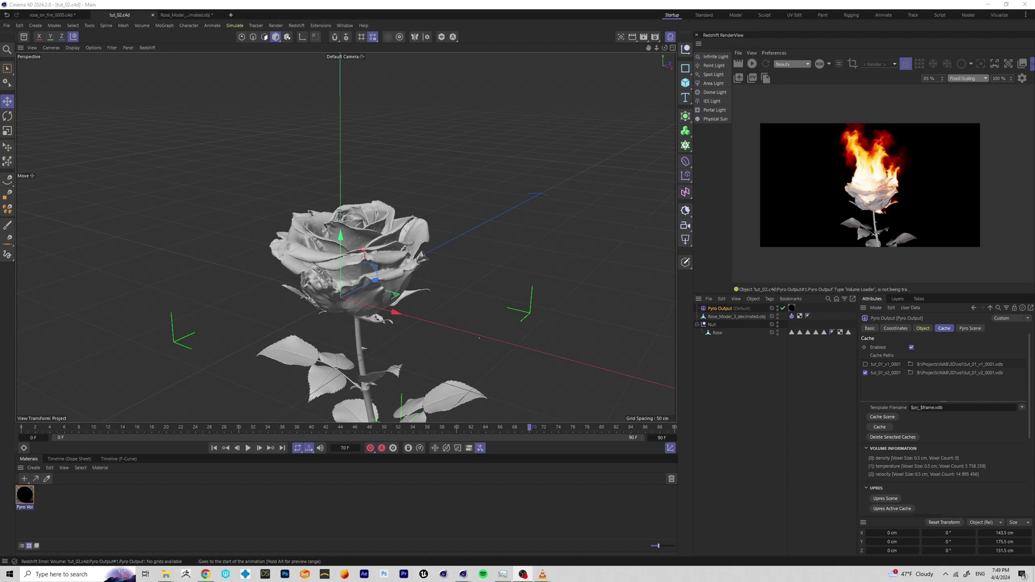
Step: Play the tut_01 and tut_02 render sequences in the Picture Viewer to compare the flame speed and shape
click(463, 574)
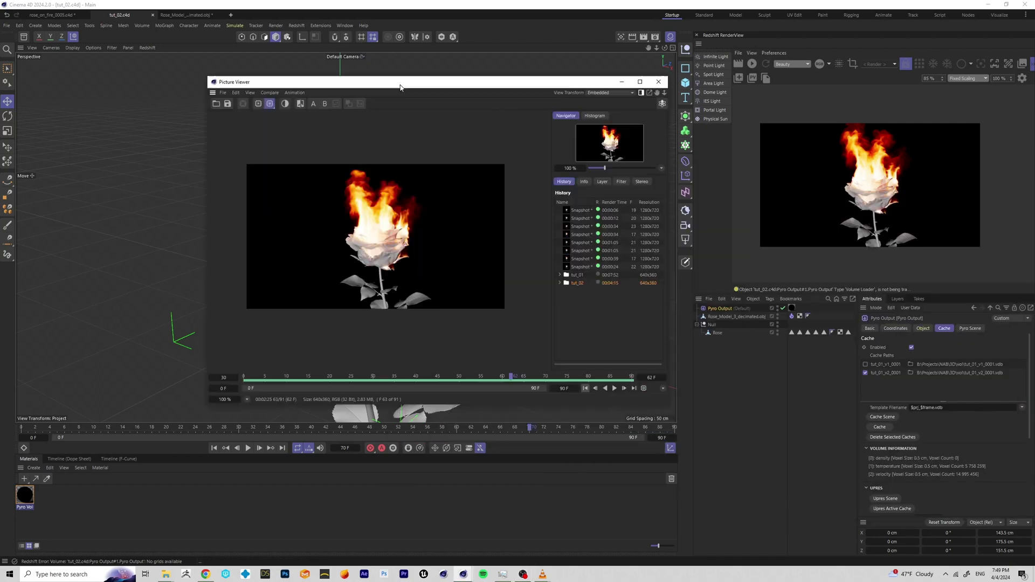
click(478, 262)
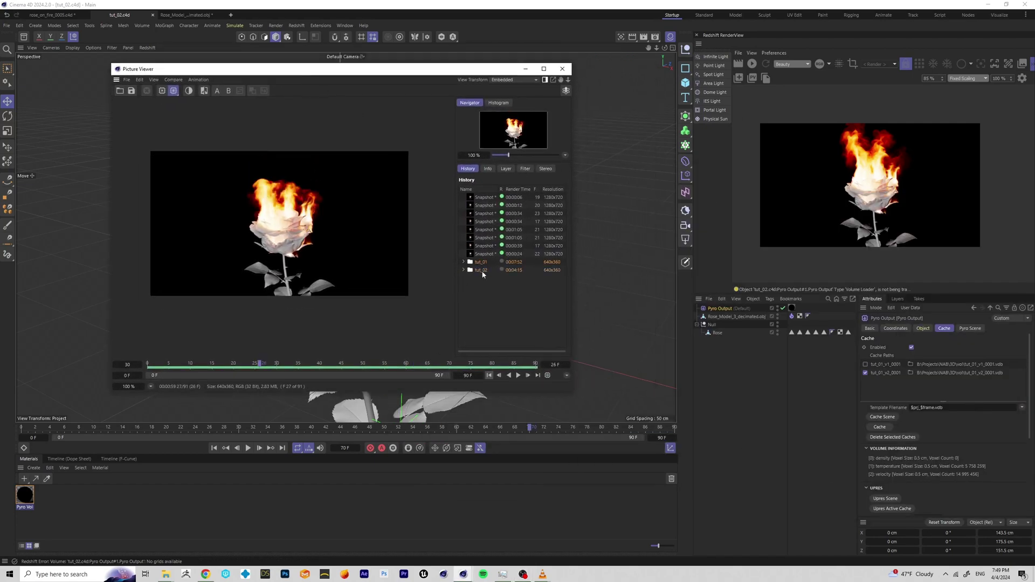
click(518, 375)
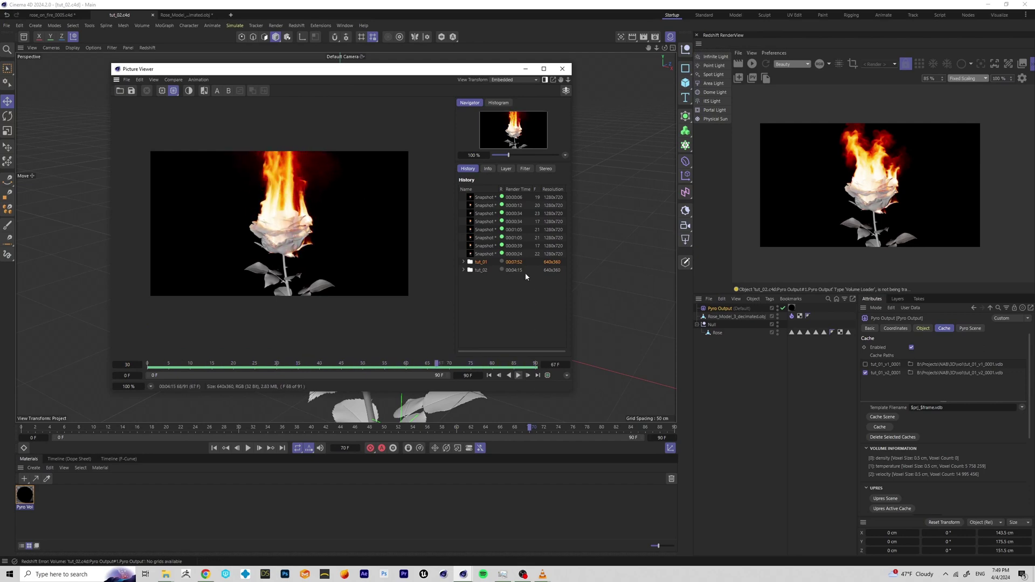
click(482, 270)
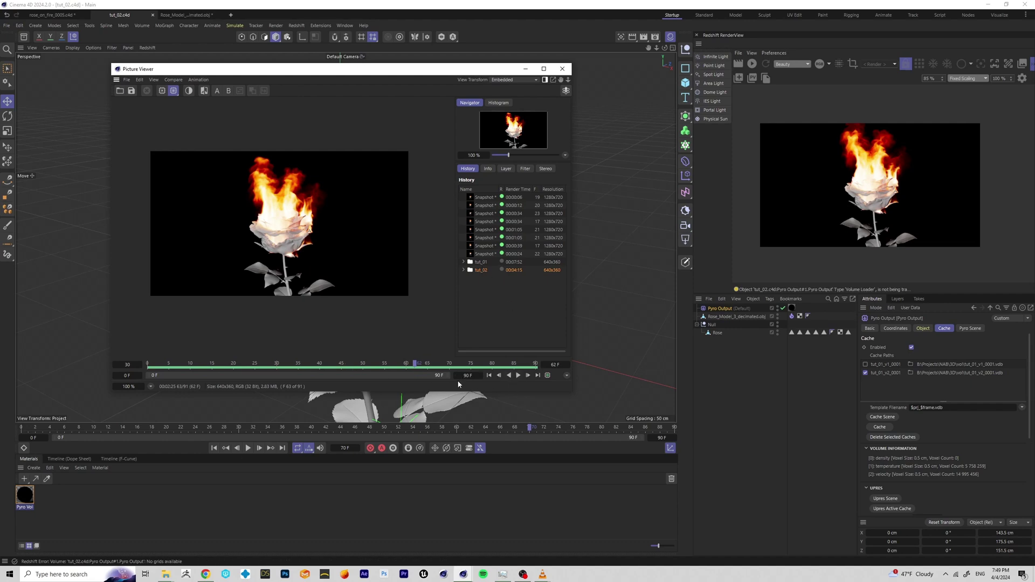
click(489, 375)
click(518, 375)
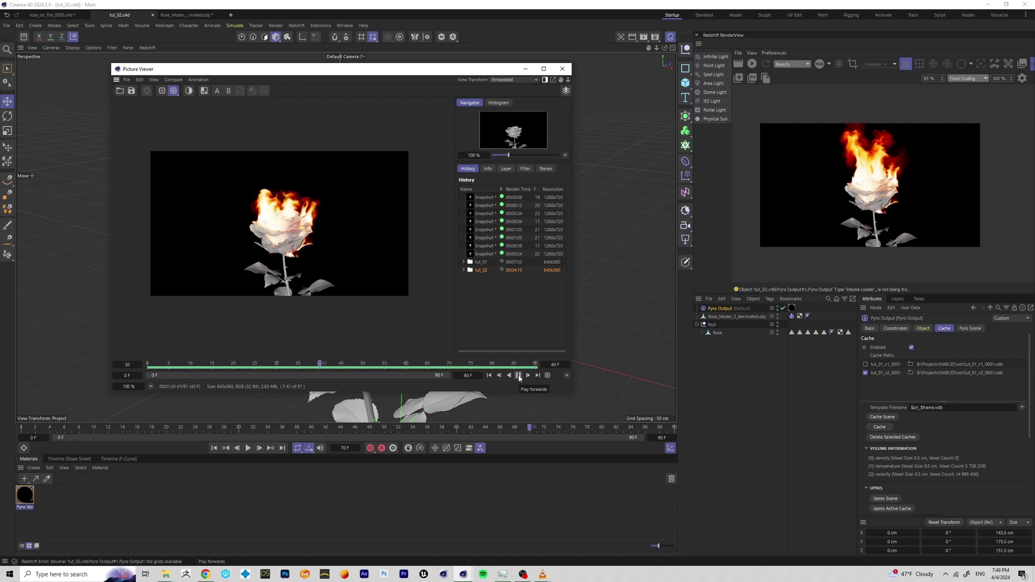
click(519, 376)
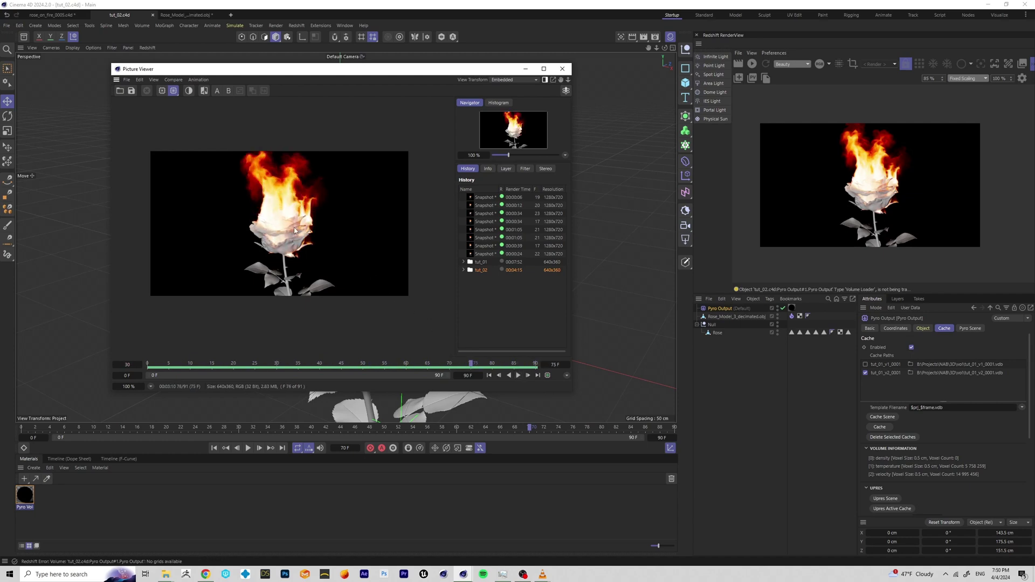
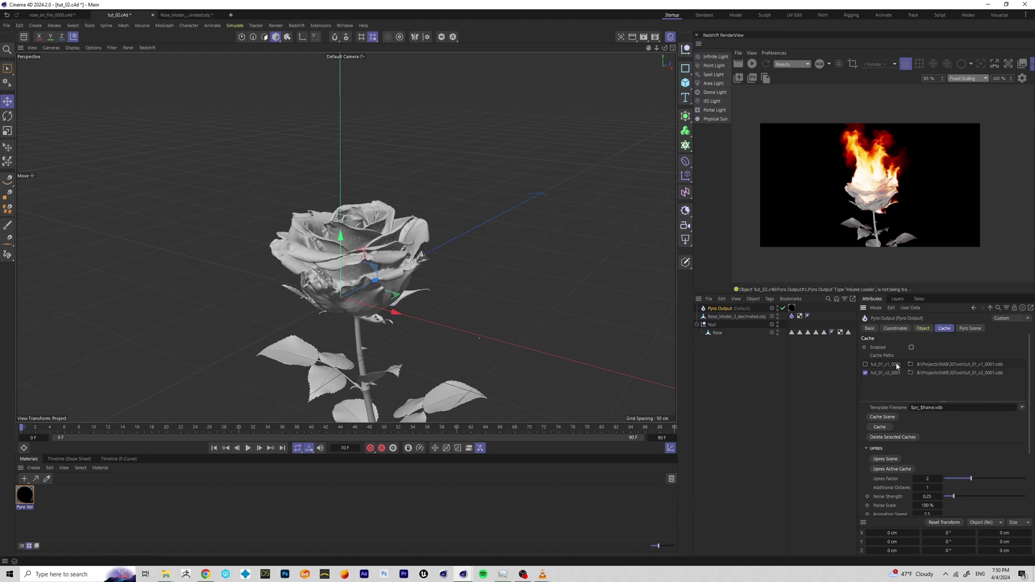
Step: Set the noise Brightness of the decimated rose's Pyro Emitter to -27%
click(791, 316)
scroll(886, 411, down, 5)
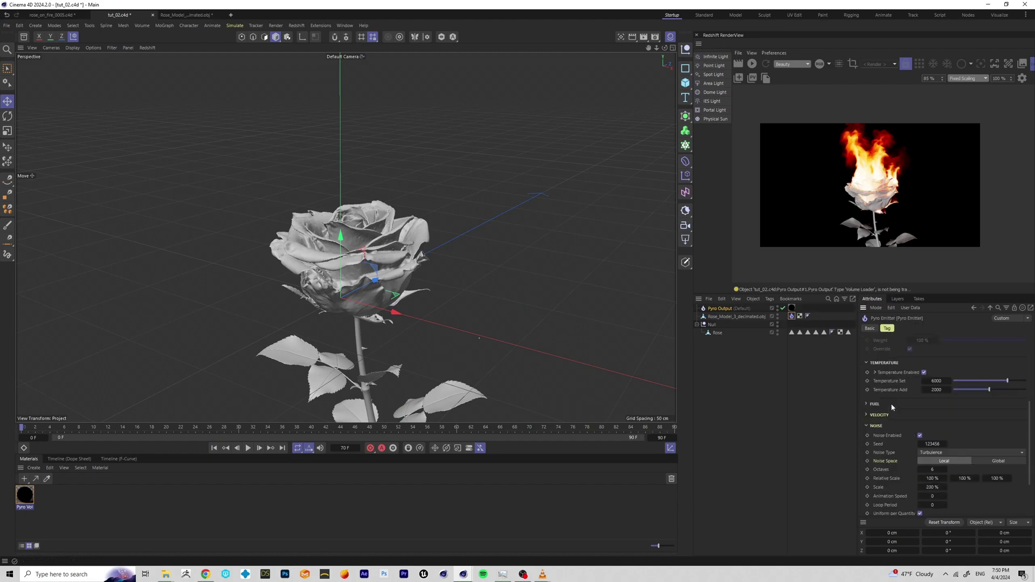
scroll(890, 474, down, 2)
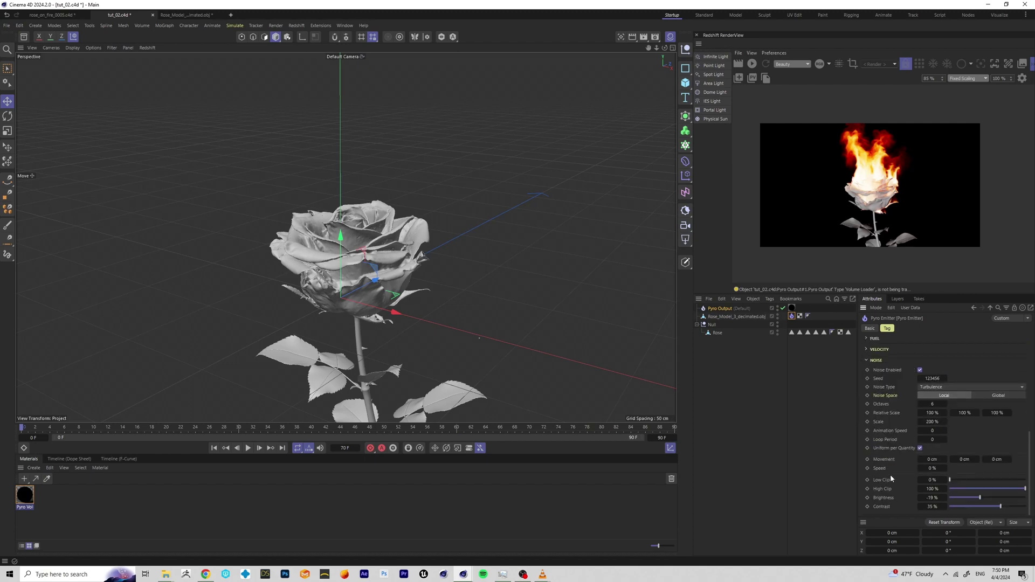
click(935, 497)
key(BackSpace)
text(-27)
key(Return)
Step: Set the emitter's Temperature Set to 5000 and reduce its Temperature Add value
scroll(908, 471, up, 3)
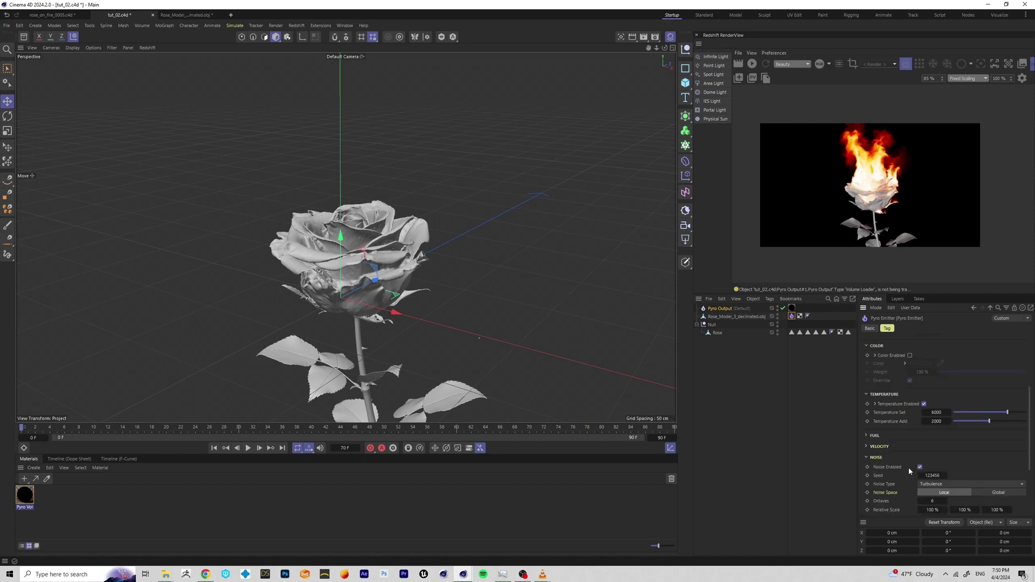
click(931, 412)
text(5000)
click(934, 422)
text(15)
key(Return)
Step: Play the simulation with the new emitter settings and stop it at frame 61
scroll(904, 372, up, 4)
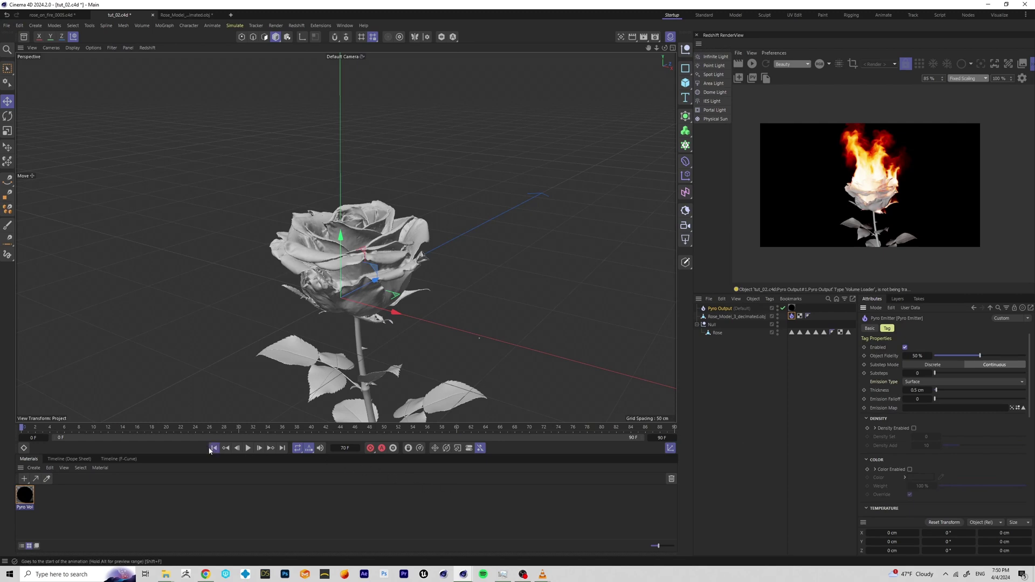
click(246, 449)
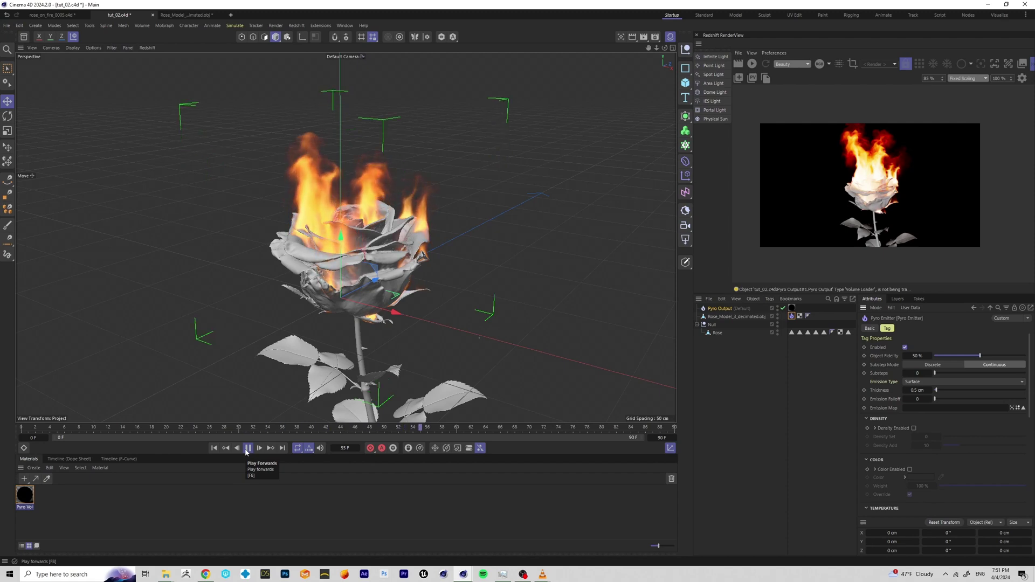
click(246, 450)
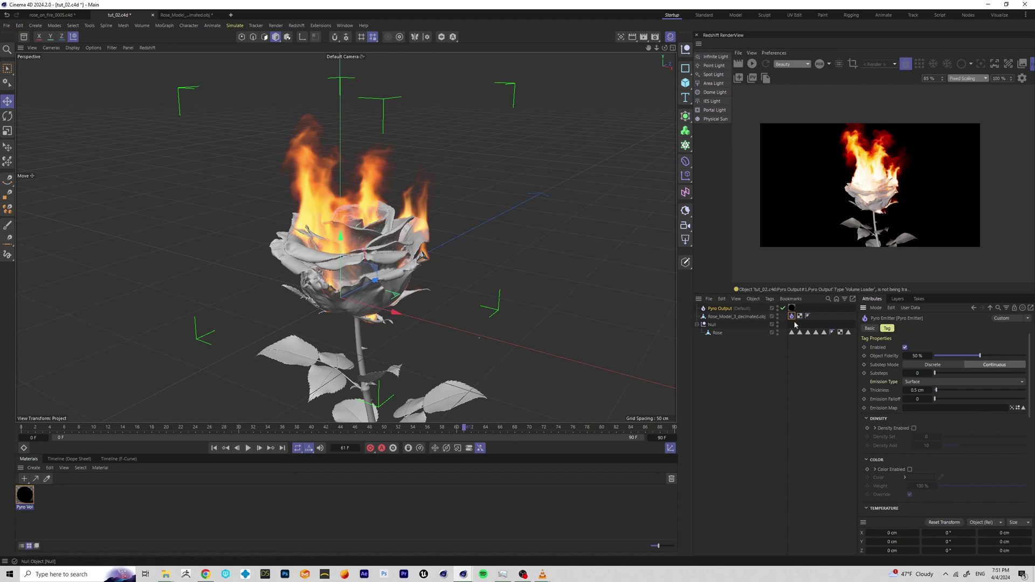
Step: Set the Pyro simulation's current state at frame 61 as its initial state
click(732, 309)
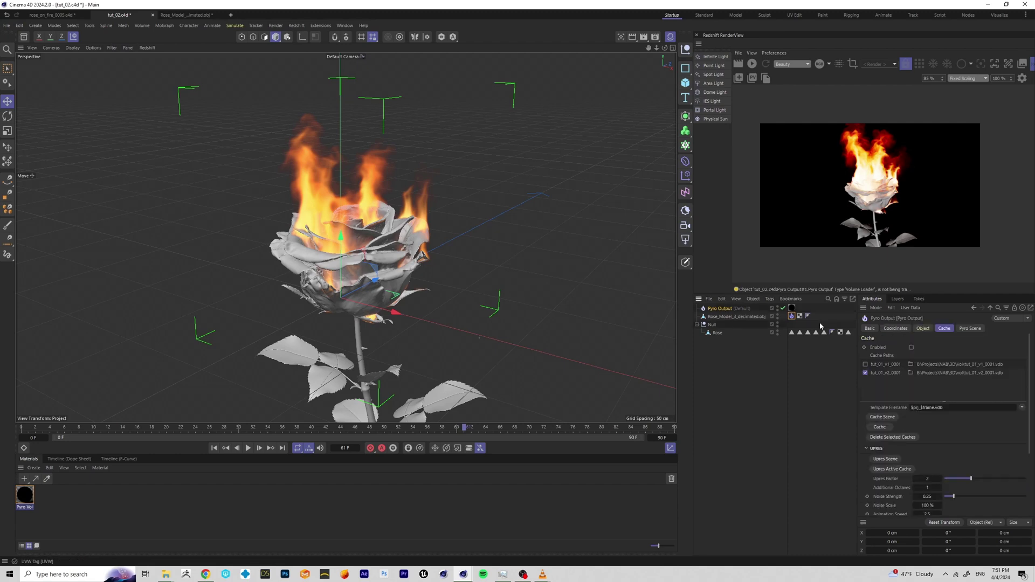
click(965, 330)
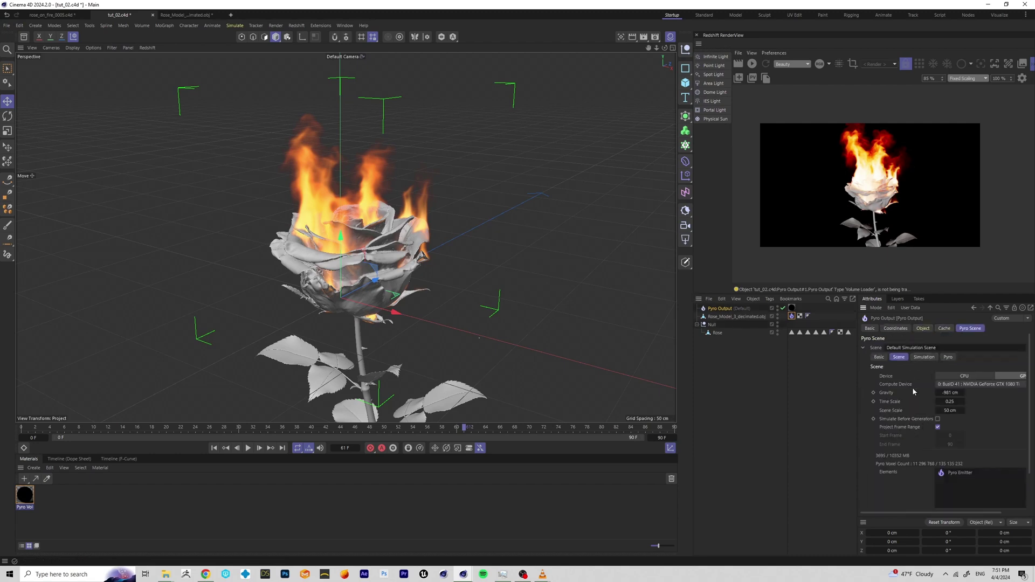
click(934, 356)
click(948, 356)
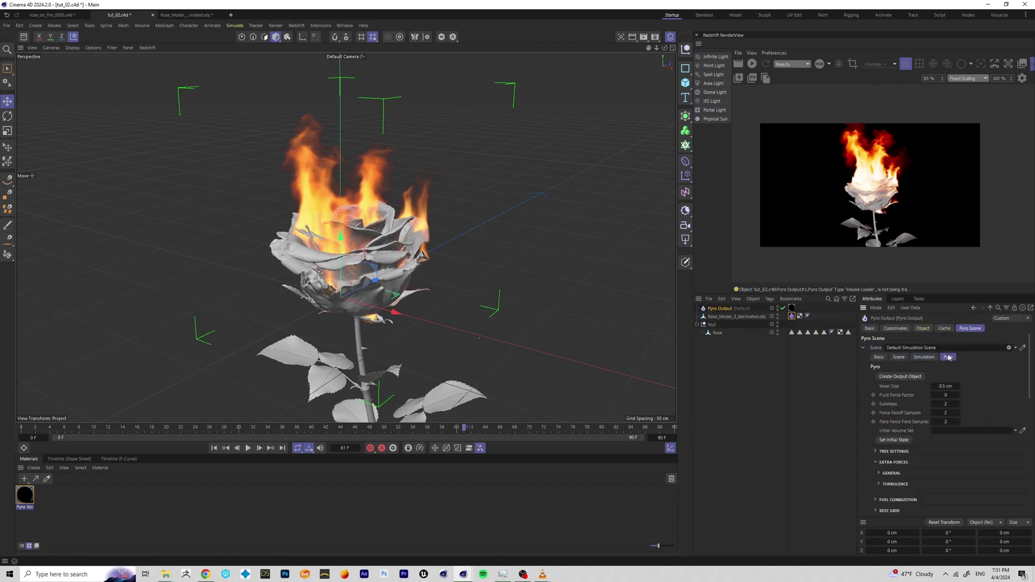
click(893, 441)
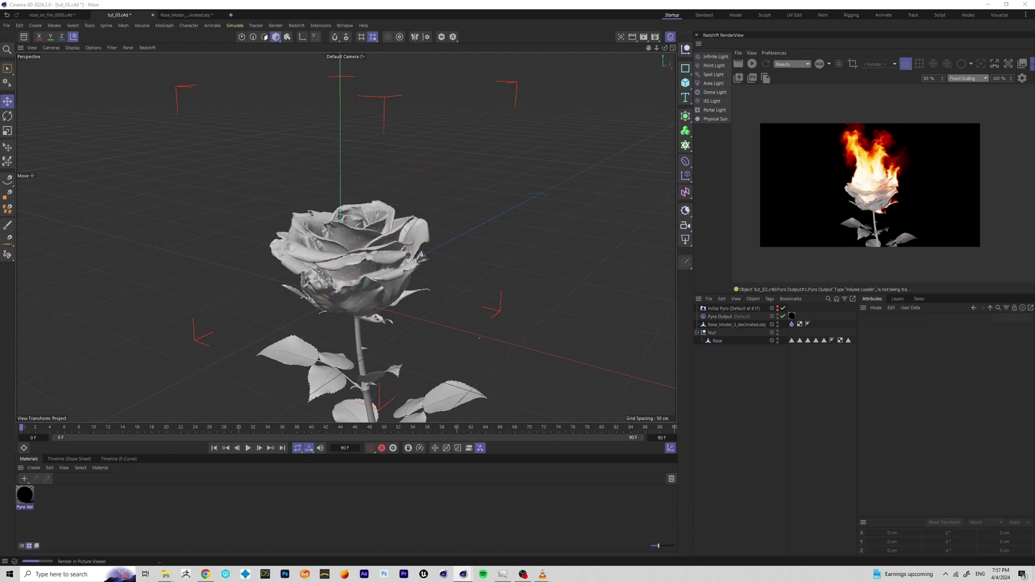
Step: Open the Picture Viewer and examine the opening frames of the render sequence that starts from the initial Pyro state
key(shift+r)
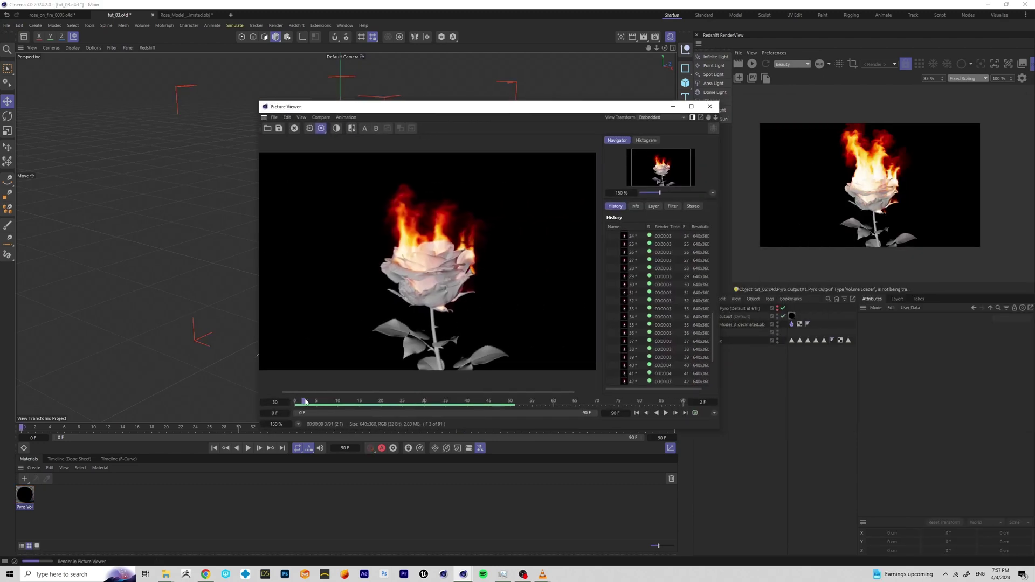
mouse_move(306, 401)
mouse_down()
mouse_move(515, 404)
mouse_move(304, 410)
mouse_up()
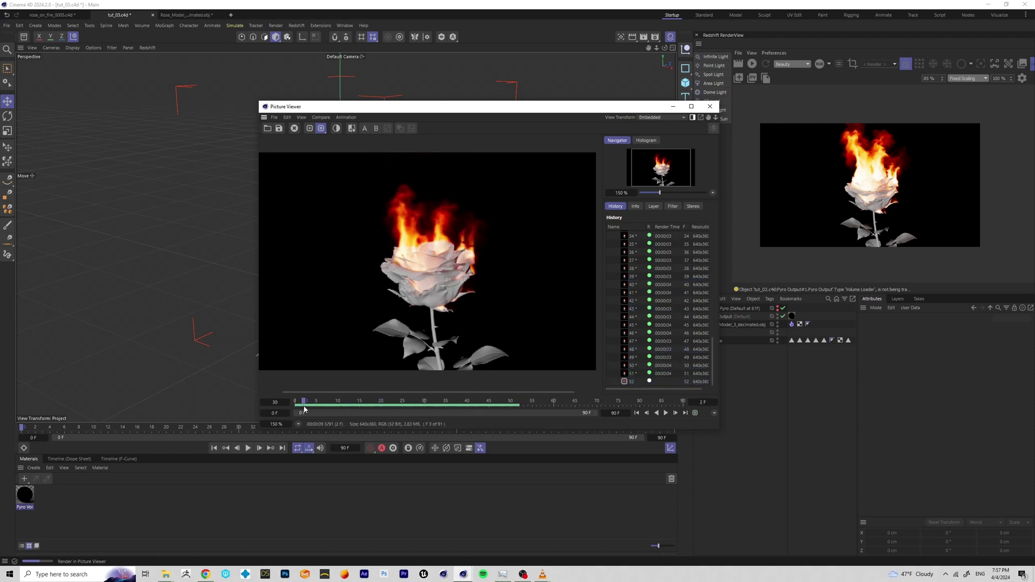